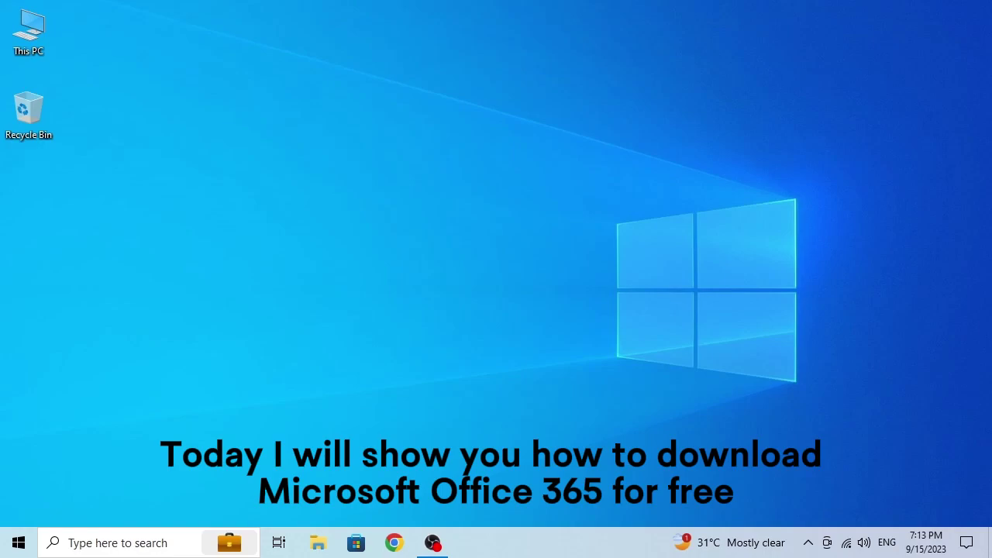
Browse the MS Office 365 app group in the Windows Start menu, then close it
{"action": "key", "text": "super"}
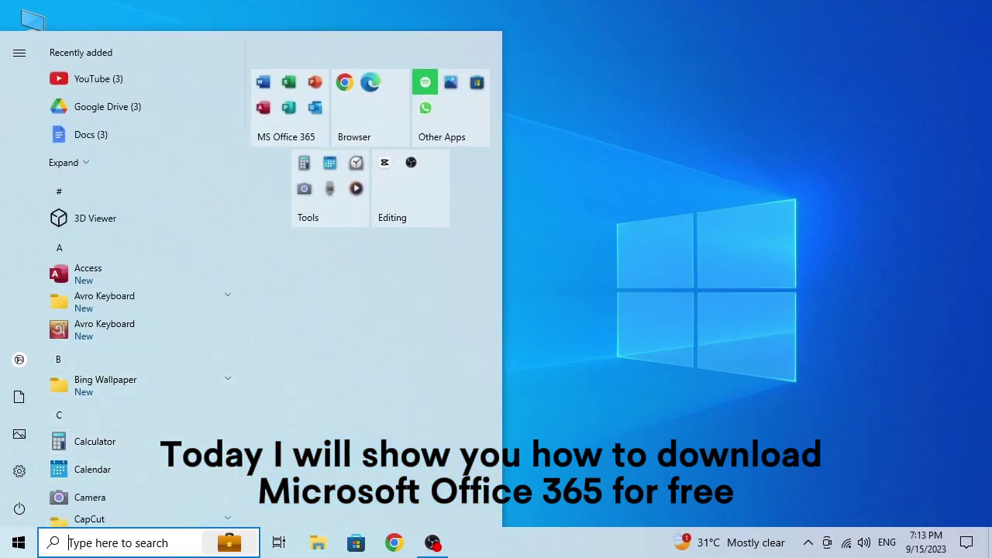
{"action": "left_click", "coordinate": [286, 108]}
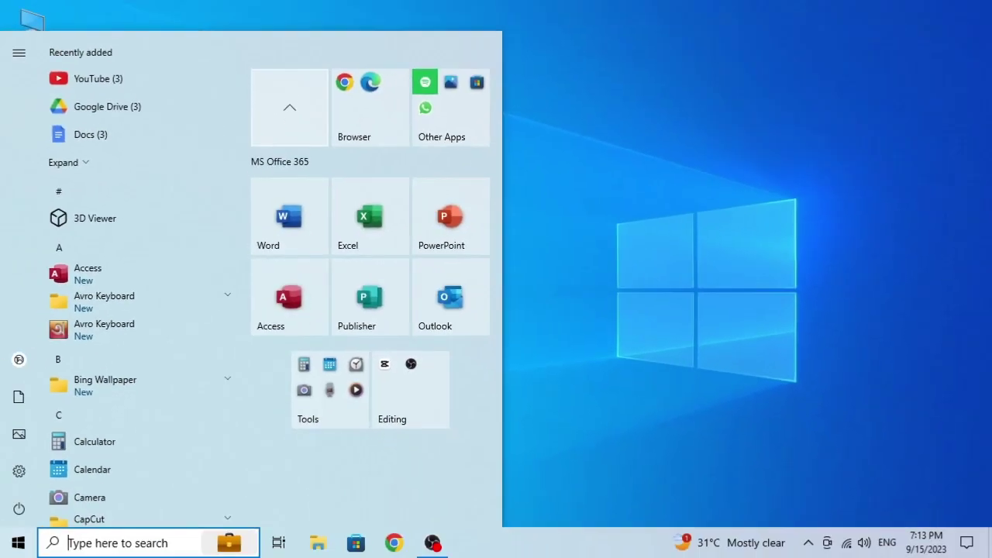
{"action": "left_click", "coordinate": [287, 104]}
{"action": "key", "text": "Escape"}
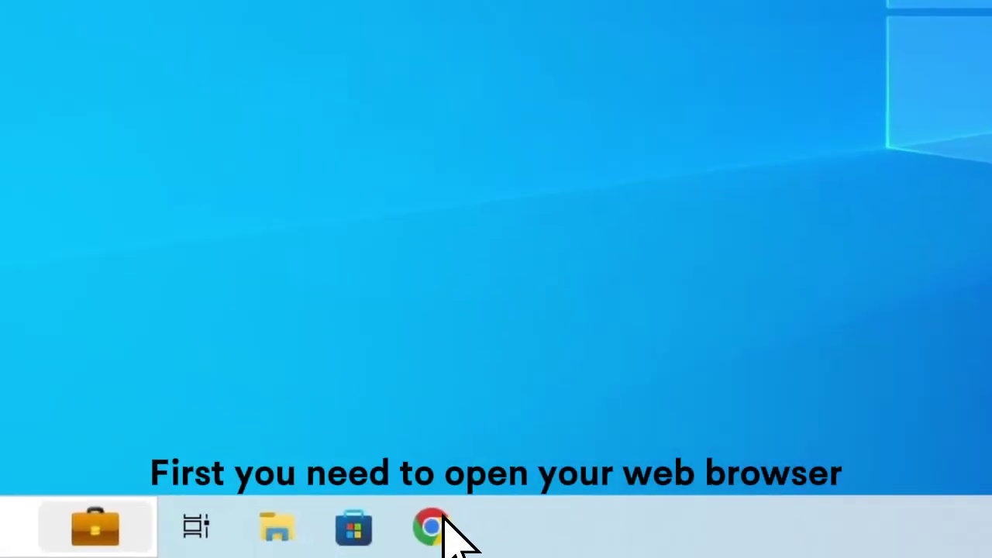
Launch Chrome and search Google for 'Microsoft developer'
{"action": "left_click", "coordinate": [443, 521]}
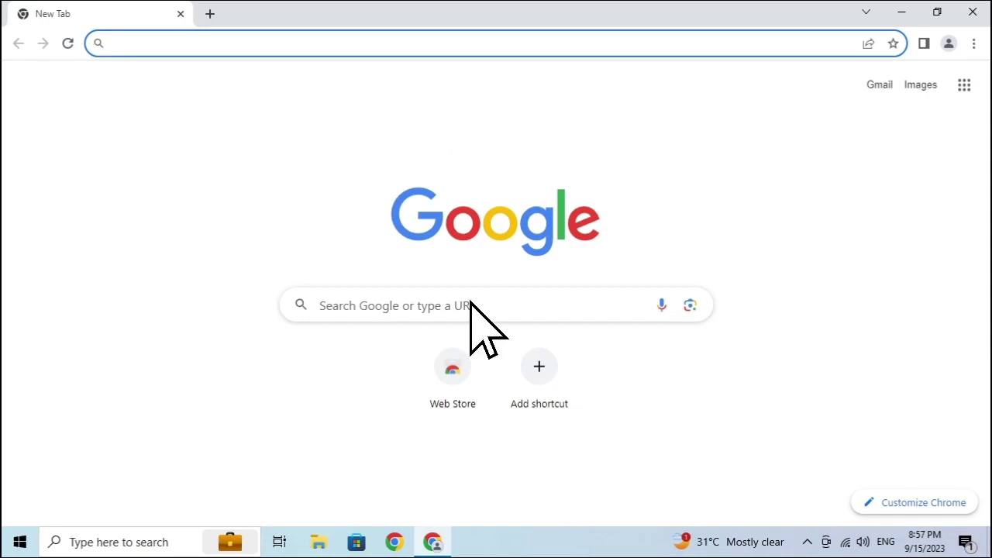
{"action": "left_click", "coordinate": [516, 305]}
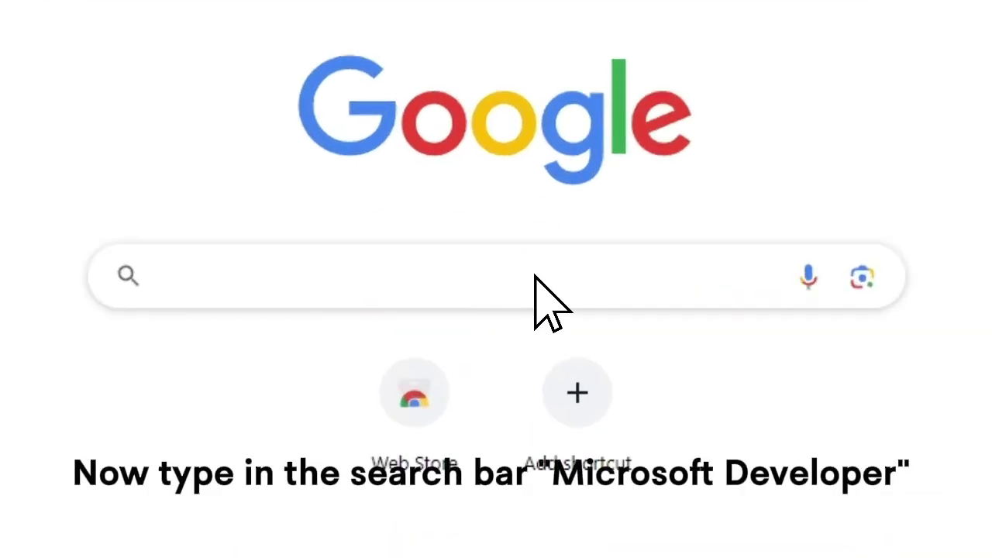
{"action": "type", "text": "Microsoft "}
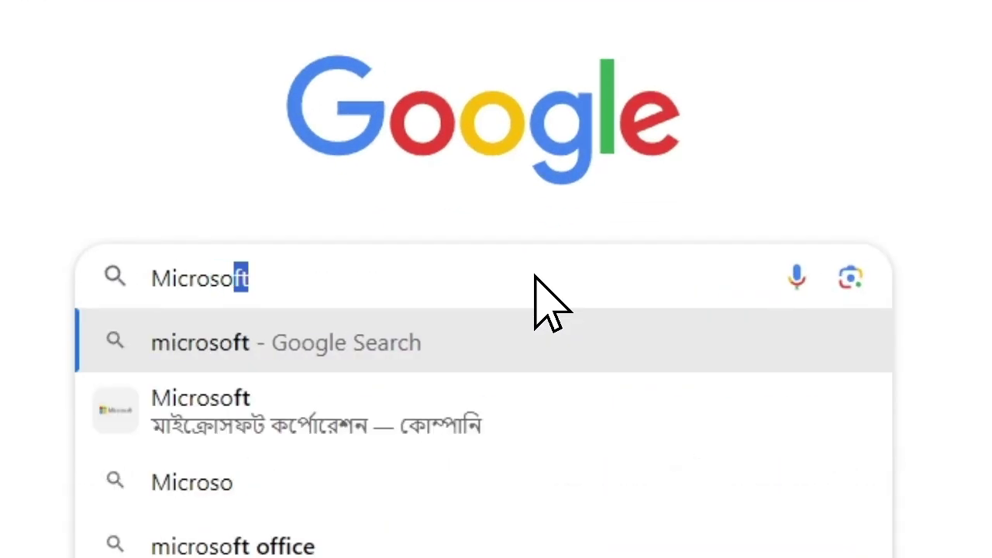
{"action": "type", "text": "developr"}
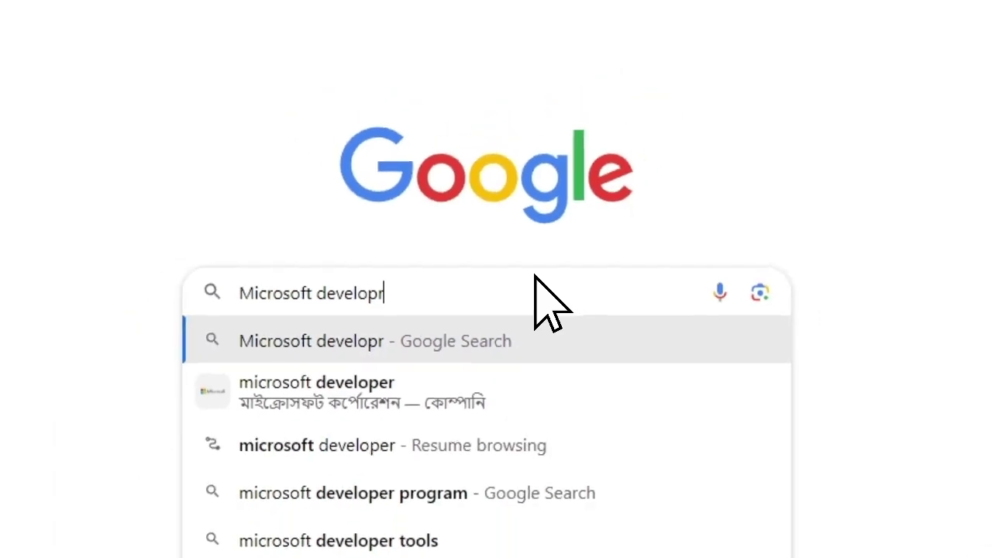
{"action": "key", "text": "BackSpace"}
{"action": "type", "text": "er"}
{"action": "key", "text": "Return"}
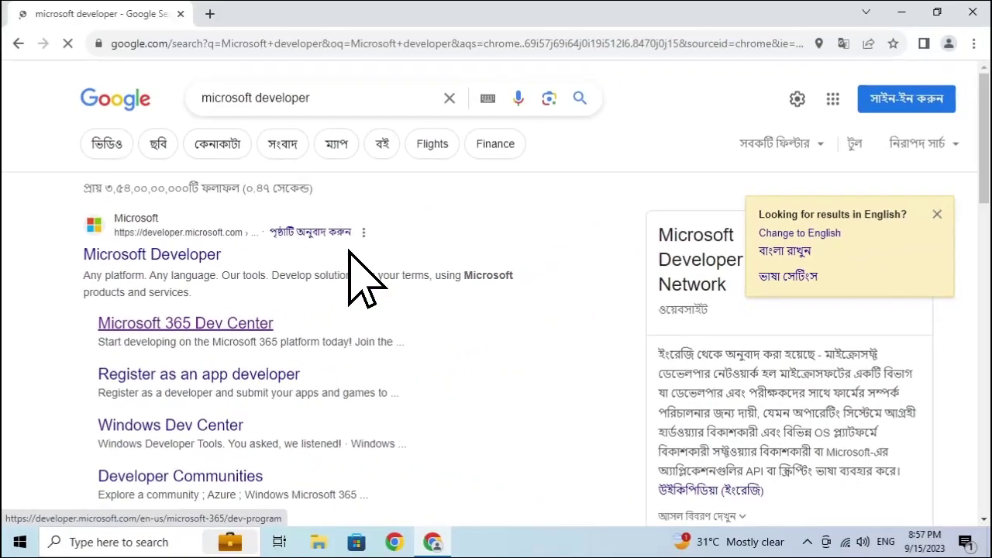
Open the Microsoft 365 Dev Center result and choose Join now for the Developer Program
{"action": "left_click", "coordinate": [353, 254]}
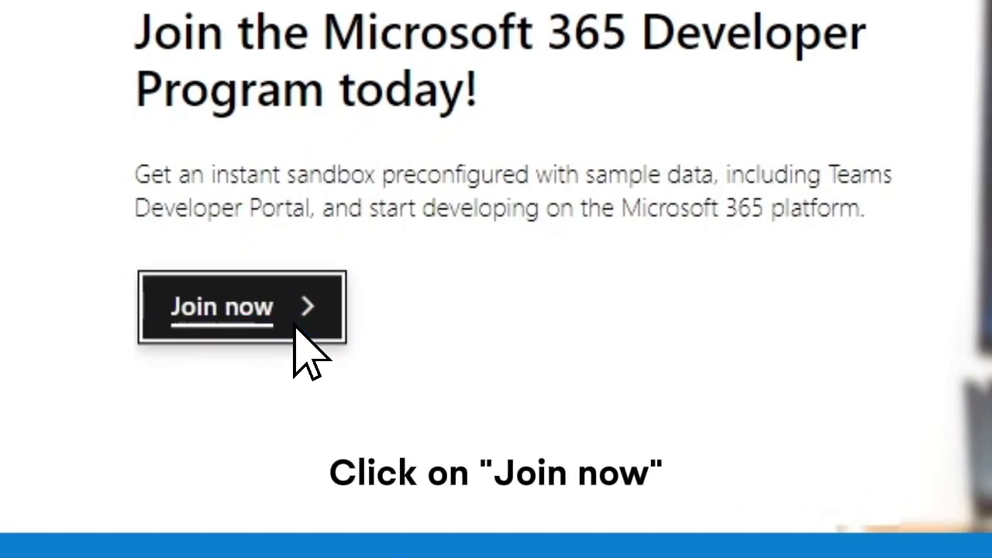
{"action": "left_click", "coordinate": [297, 326]}
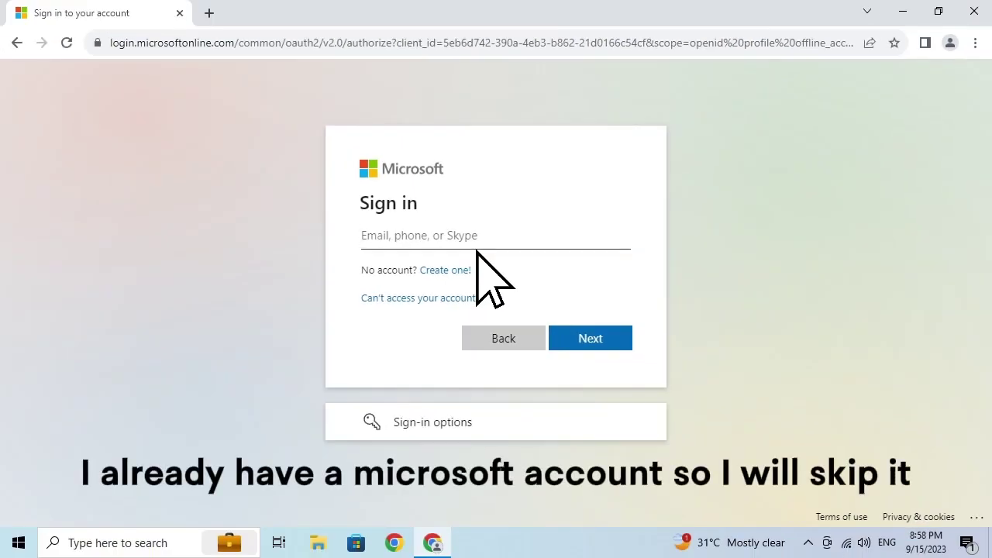
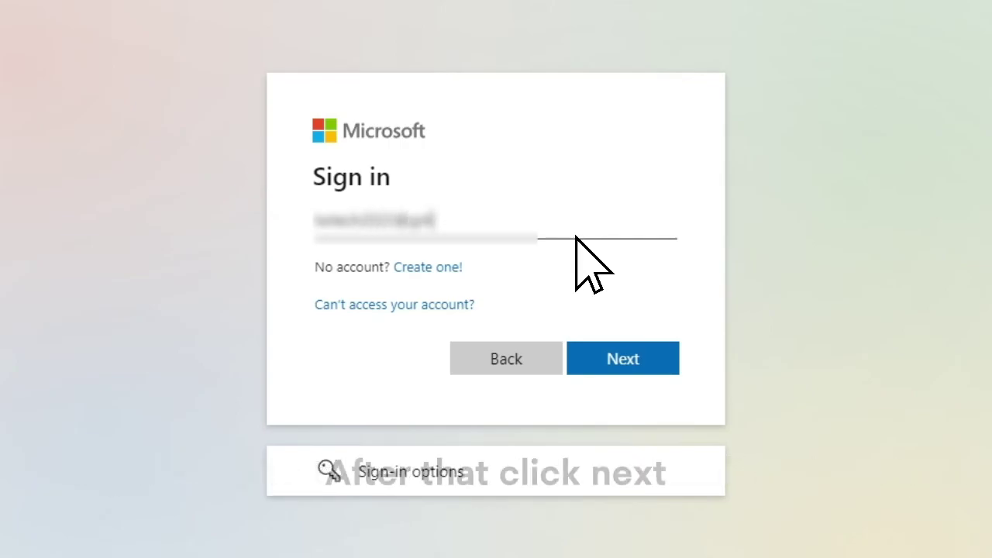
Sign in with the Microsoft account e-mail and password, confirming Yes to stay signed in
{"action": "left_click", "coordinate": [631, 356]}
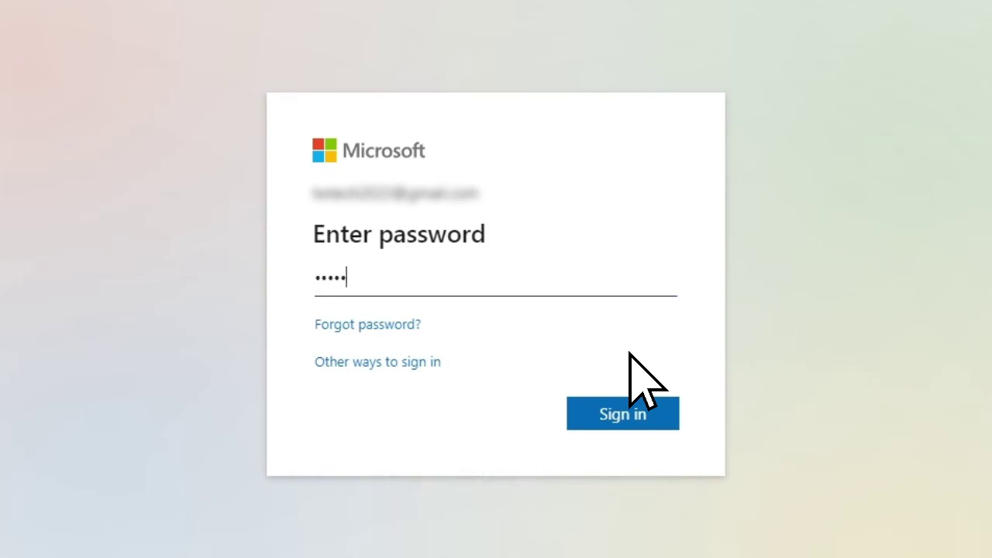
{"action": "left_click", "coordinate": [625, 412]}
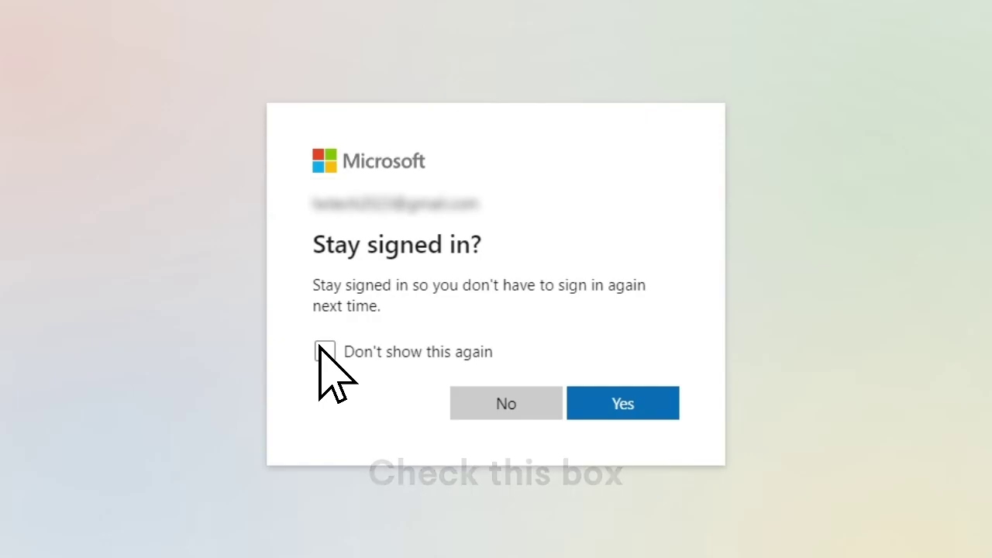
{"action": "left_click", "coordinate": [625, 401]}
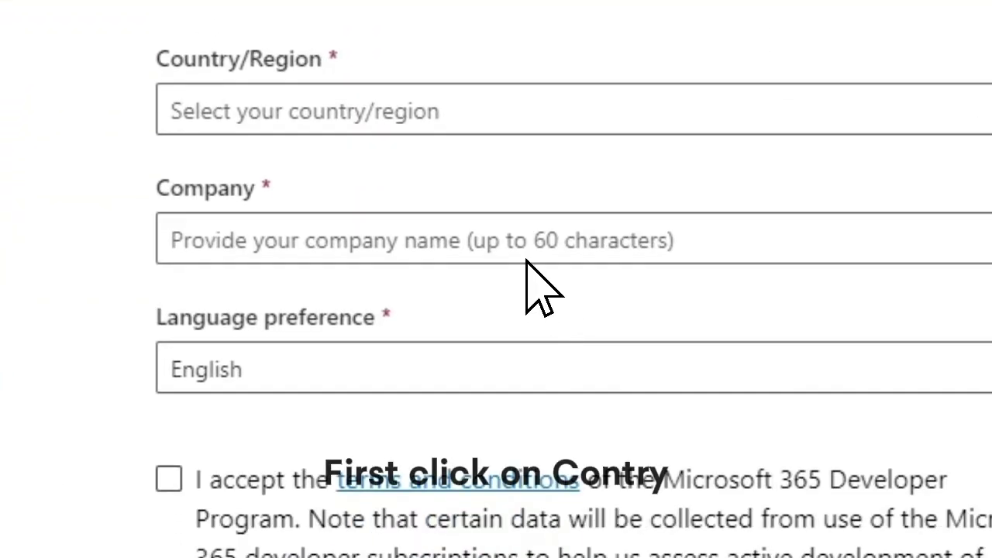
Set the profile country to Bangladesh and the company name to 'TW TECH'
{"action": "left_click", "coordinate": [420, 113]}
{"action": "scroll", "coordinate": [476, 250], "scroll_direction": "down", "scroll_amount": 2}
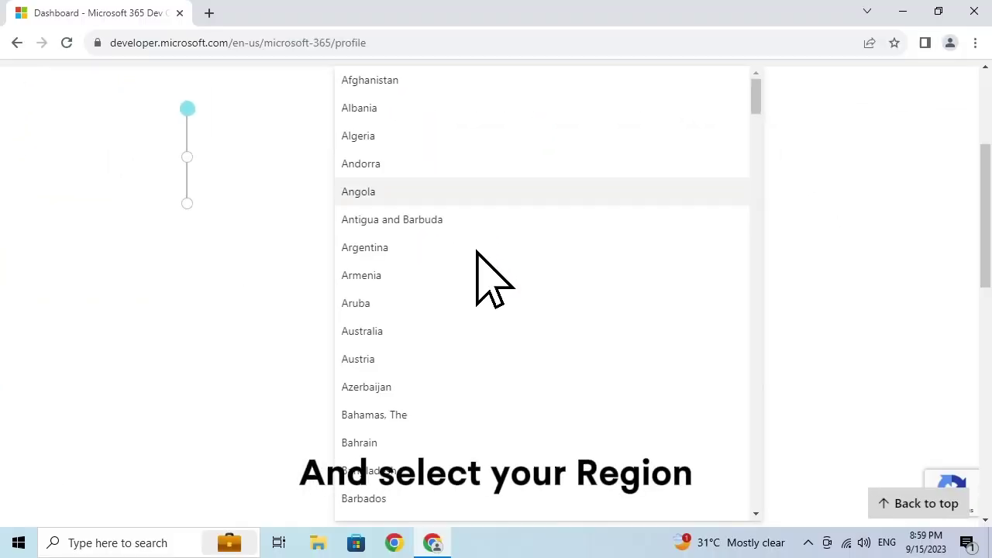
{"action": "scroll", "coordinate": [476, 251], "scroll_direction": "down", "scroll_amount": 3}
{"action": "left_click", "coordinate": [385, 163]}
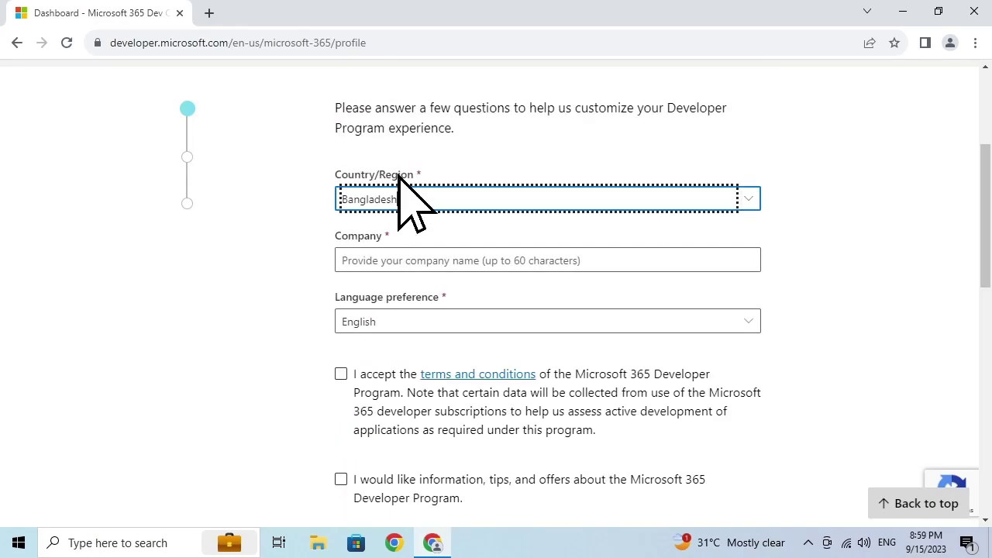
{"action": "left_click", "coordinate": [476, 256]}
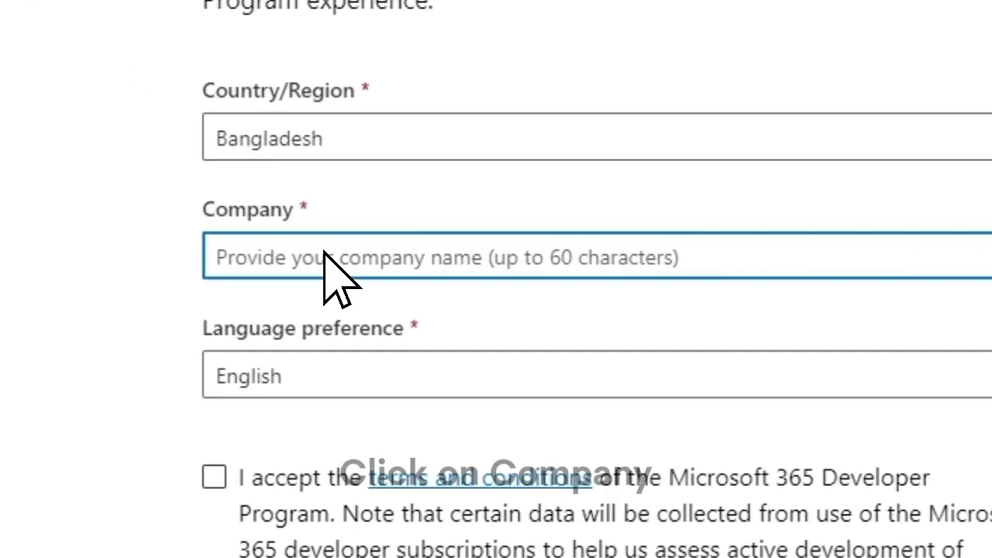
{"action": "type", "text": "TW"}
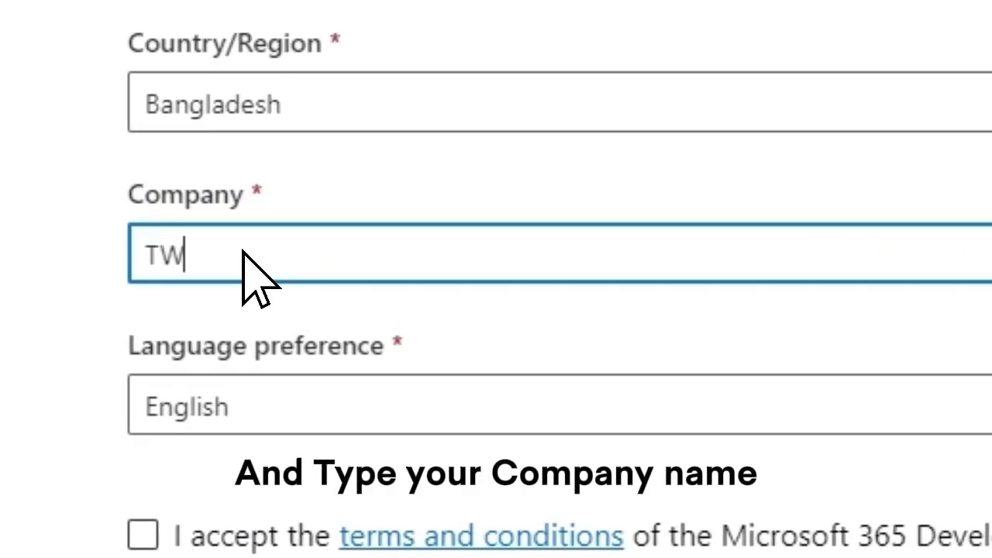
{"action": "type", "text": " TECH"}
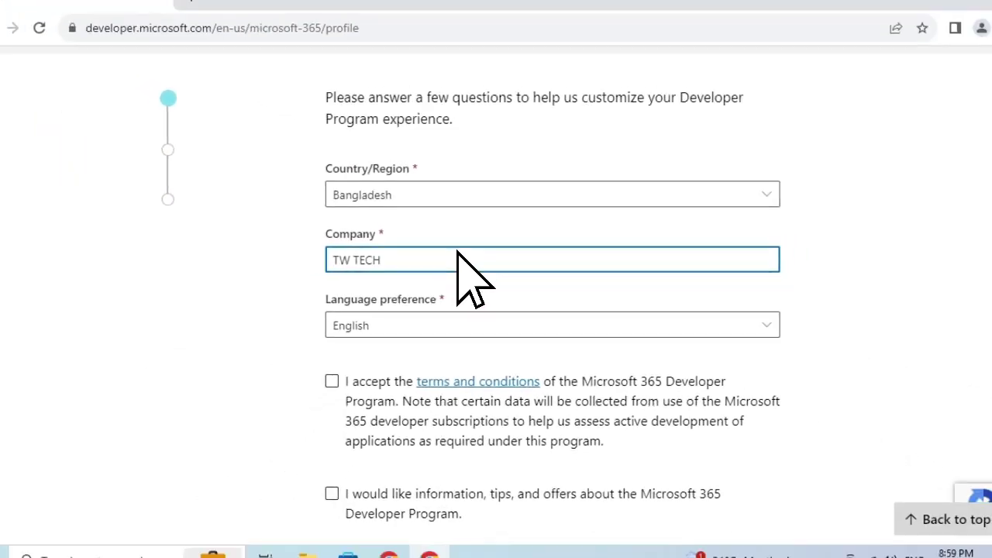
Choose English as language, tick the terms and tips checkboxes, and submit
{"action": "left_click", "coordinate": [372, 322]}
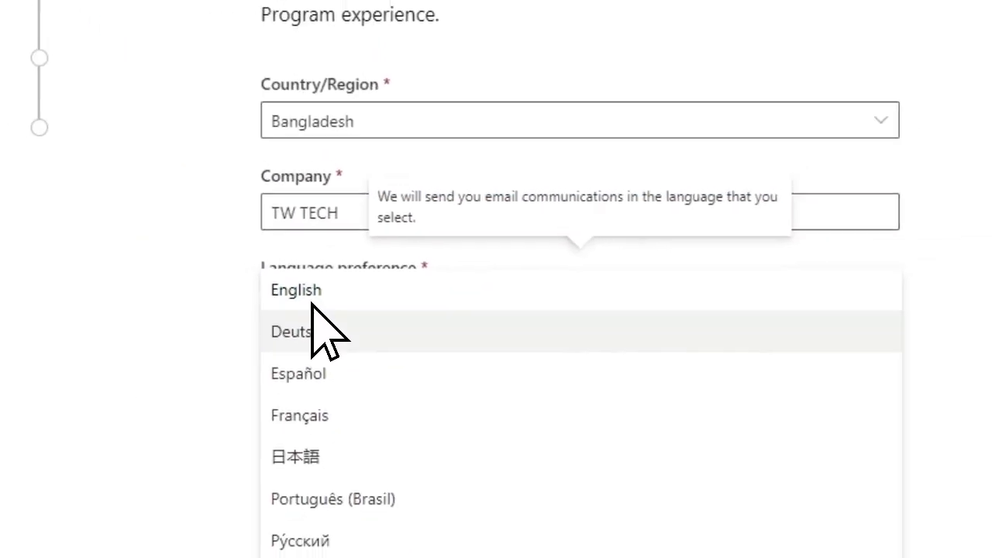
{"action": "left_click", "coordinate": [299, 294]}
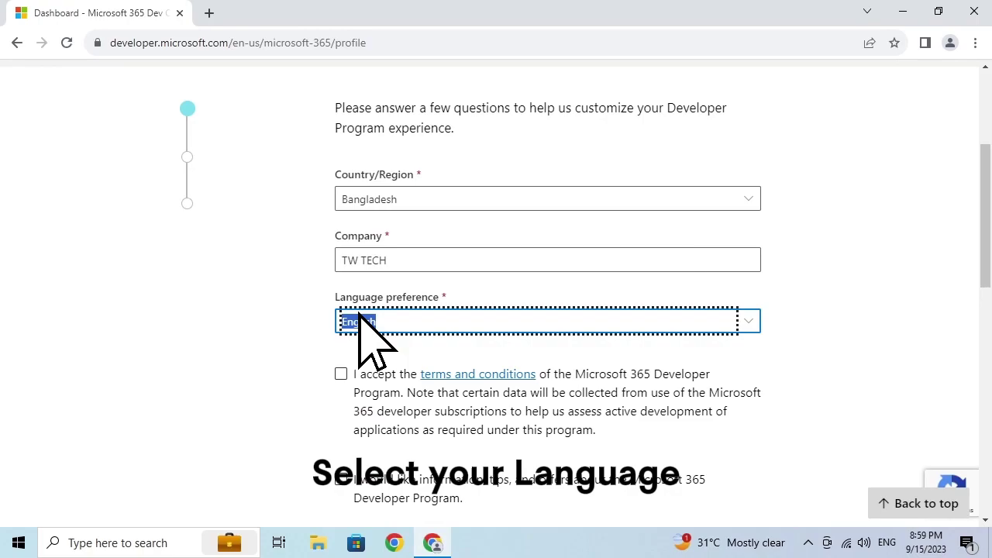
{"action": "left_click", "coordinate": [341, 219]}
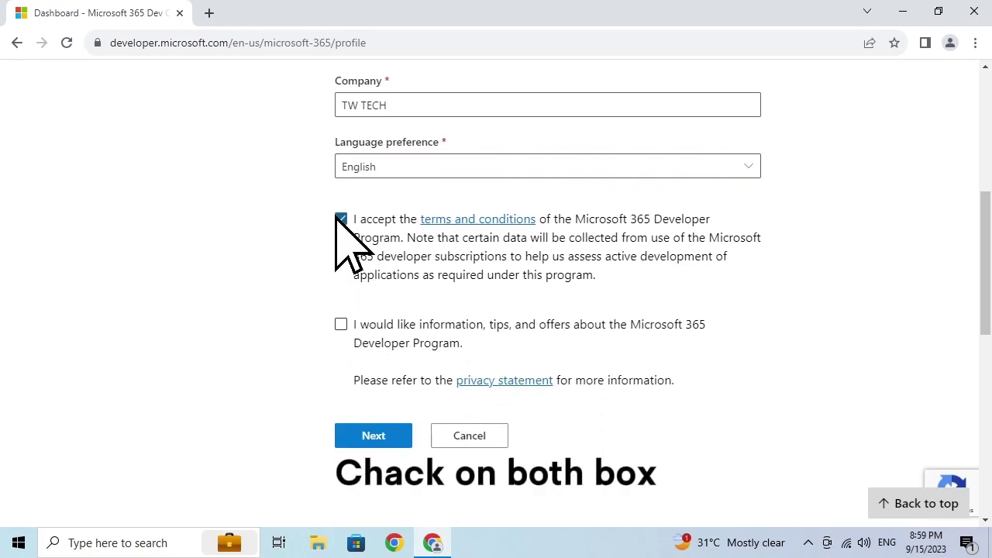
{"action": "left_click", "coordinate": [341, 324]}
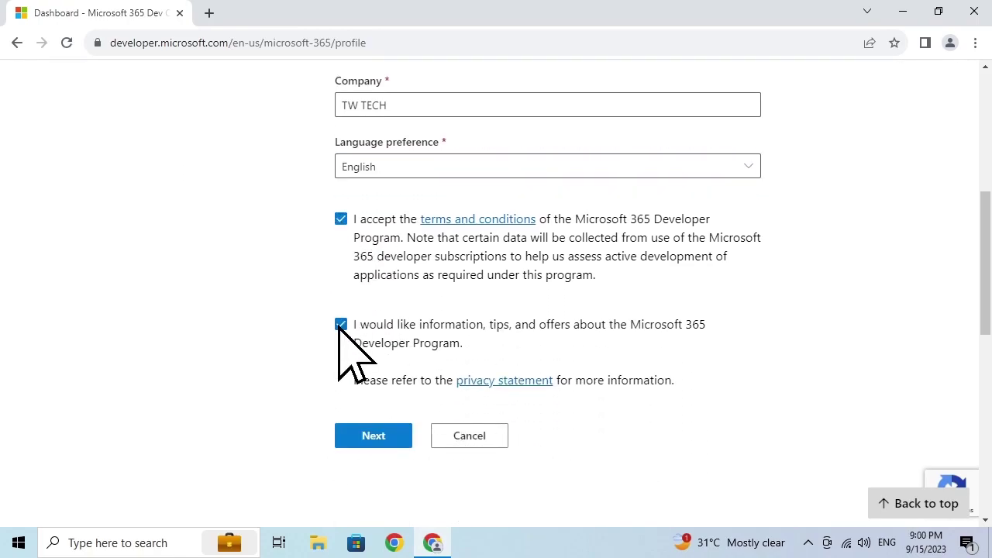
{"action": "left_click", "coordinate": [369, 432]}
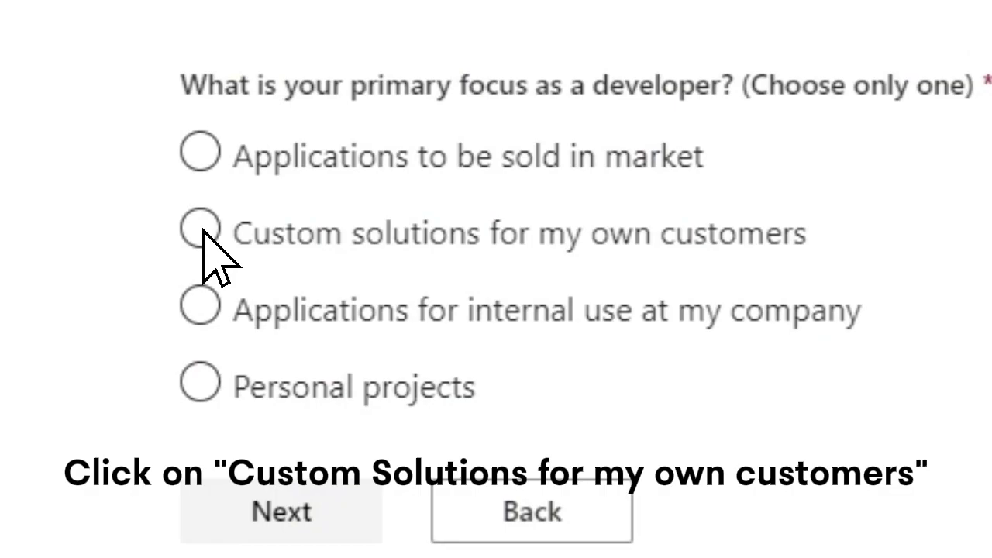
Choose 'Custom solutions for my own customers' as focus, tick Microsoft Teams, and save
{"action": "left_click", "coordinate": [200, 228]}
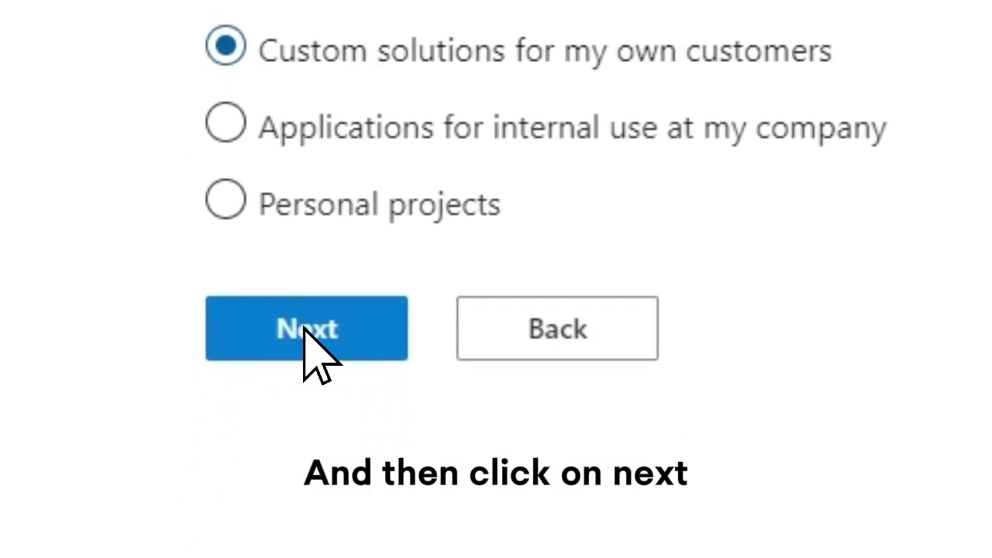
{"action": "left_click", "coordinate": [309, 328]}
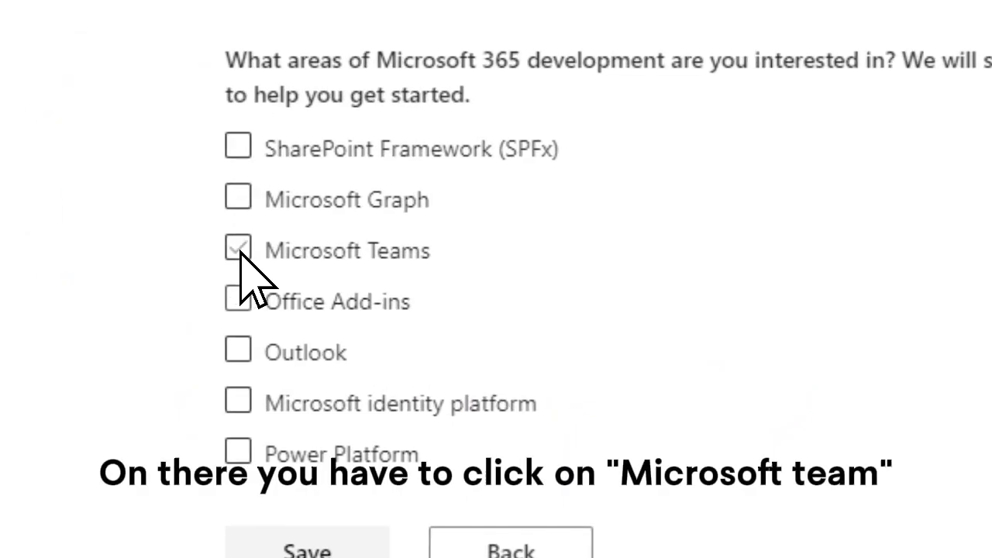
{"action": "left_click", "coordinate": [239, 248]}
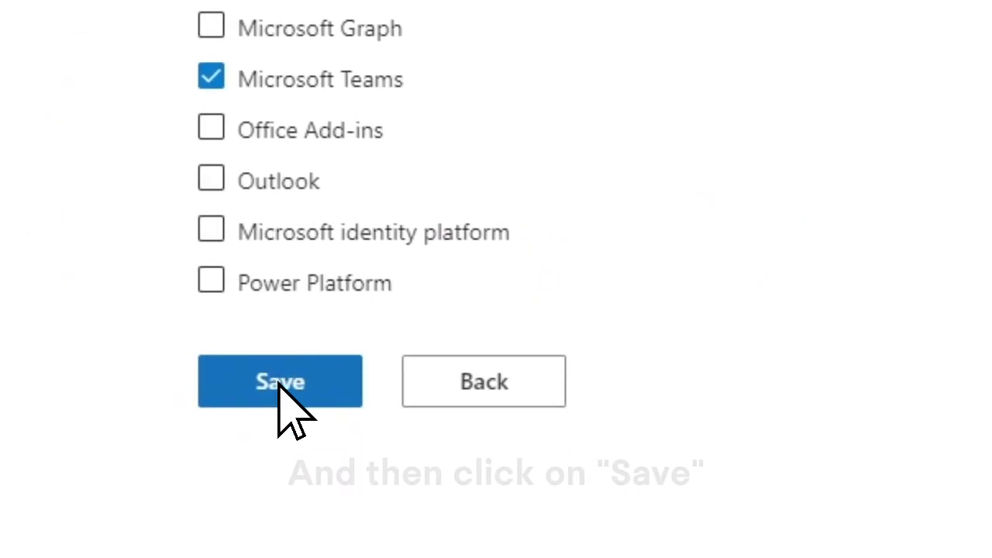
{"action": "left_click", "coordinate": [279, 383]}
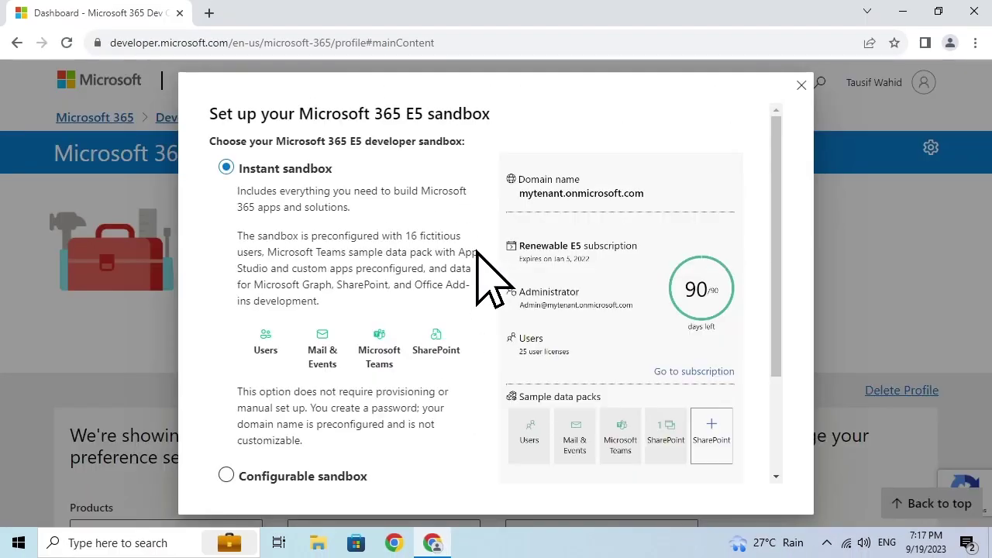
Select the Configurable sandbox option and continue to its account setup form
{"action": "scroll", "coordinate": [282, 350], "scroll_direction": "down", "scroll_amount": 2}
{"action": "left_click", "coordinate": [224, 338]}
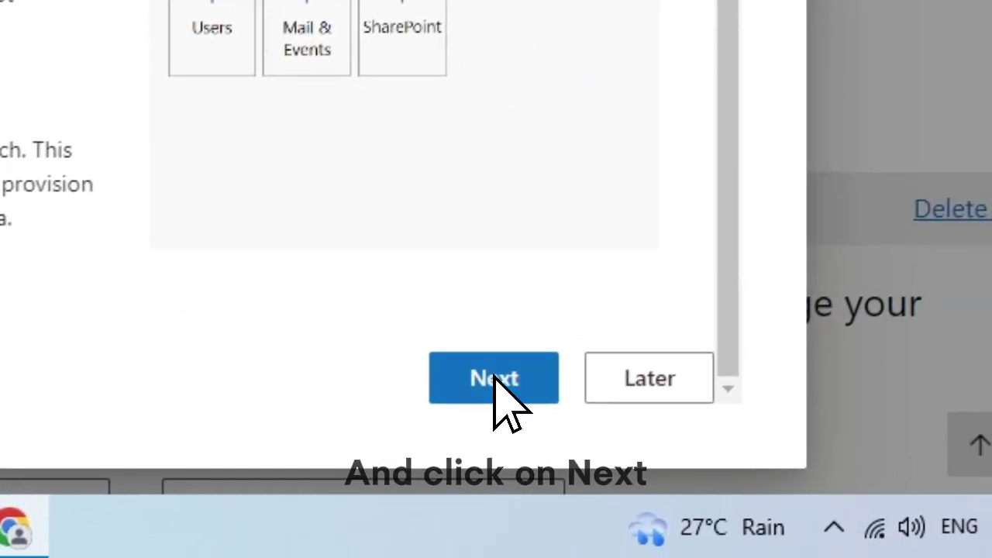
{"action": "left_click", "coordinate": [893, 473]}
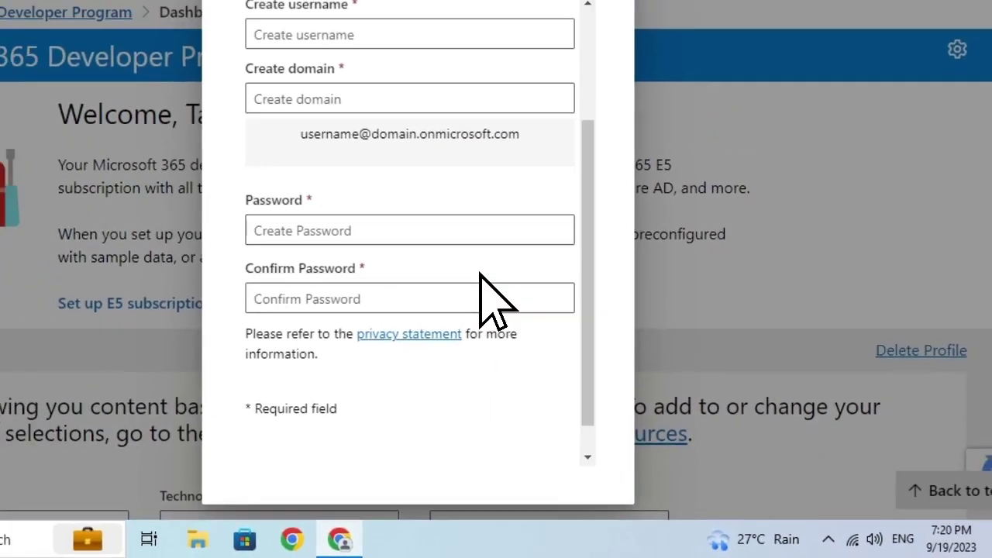
{"action": "scroll", "coordinate": [477, 256], "scroll_direction": "up", "scroll_amount": 3}
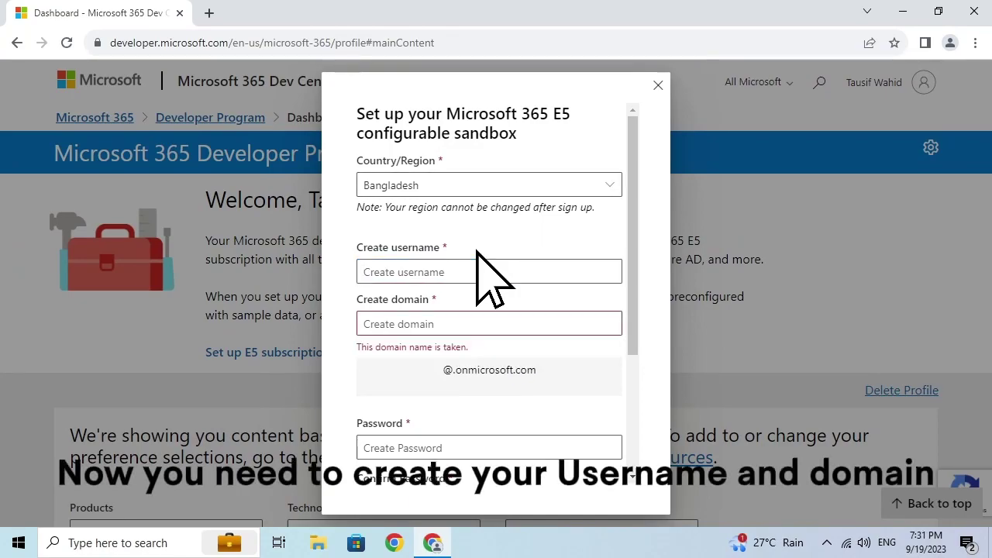
Enter the sandbox username and matching domain, paste the password twice, and click Continue
{"action": "scroll", "coordinate": [476, 263], "scroll_direction": "down", "scroll_amount": 3}
{"action": "scroll", "coordinate": [476, 263], "scroll_direction": "up", "scroll_amount": 3}
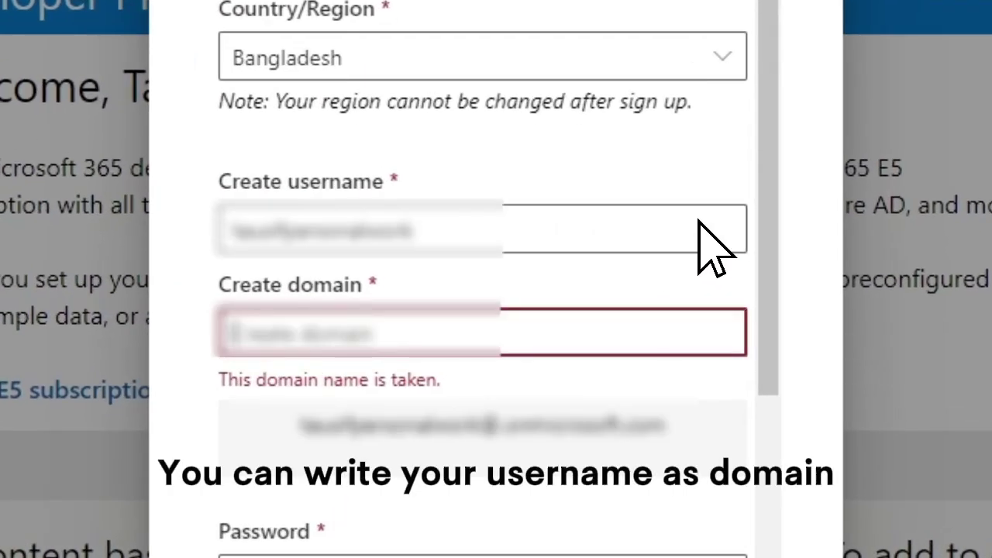
{"action": "type", "text": "tausif"}
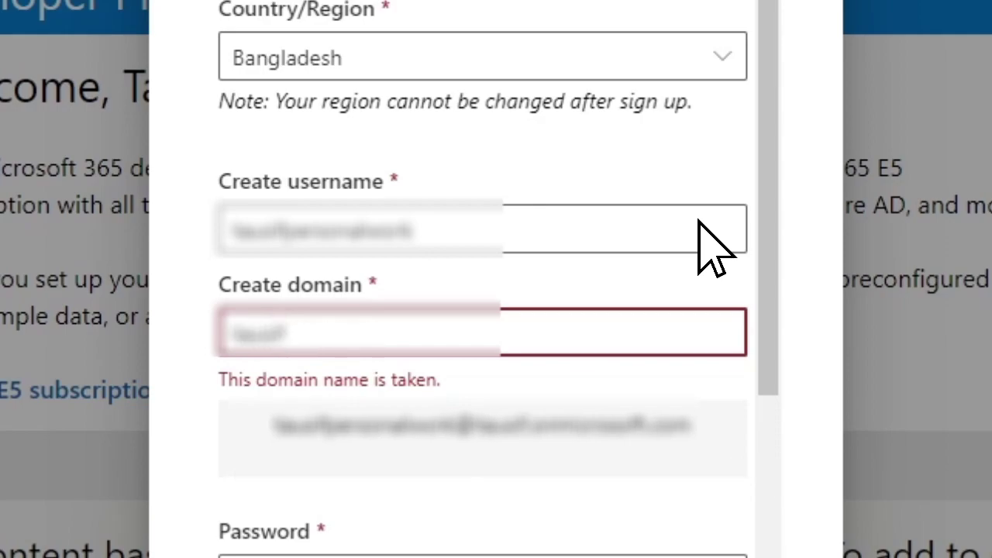
{"action": "type", "text": "personal"}
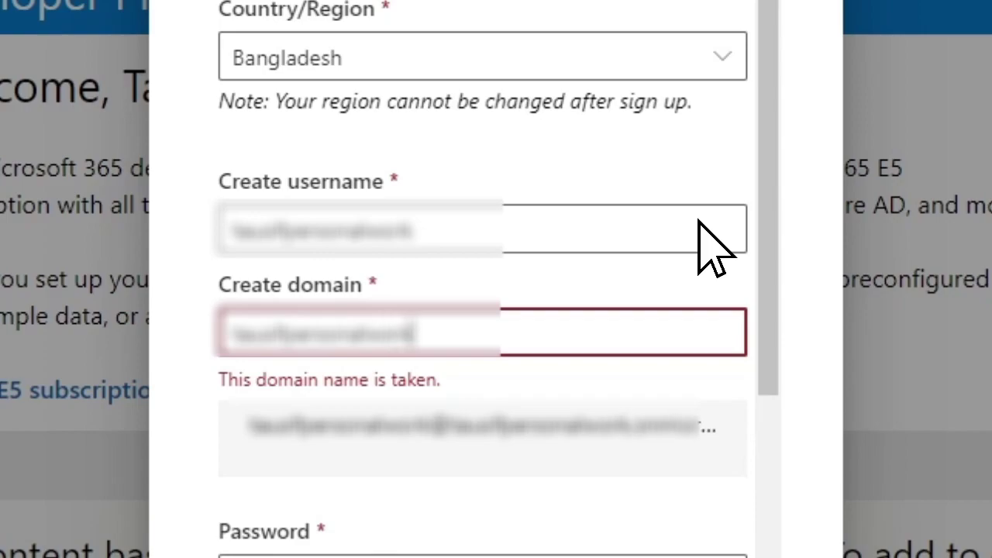
{"action": "key", "text": "Tab"}
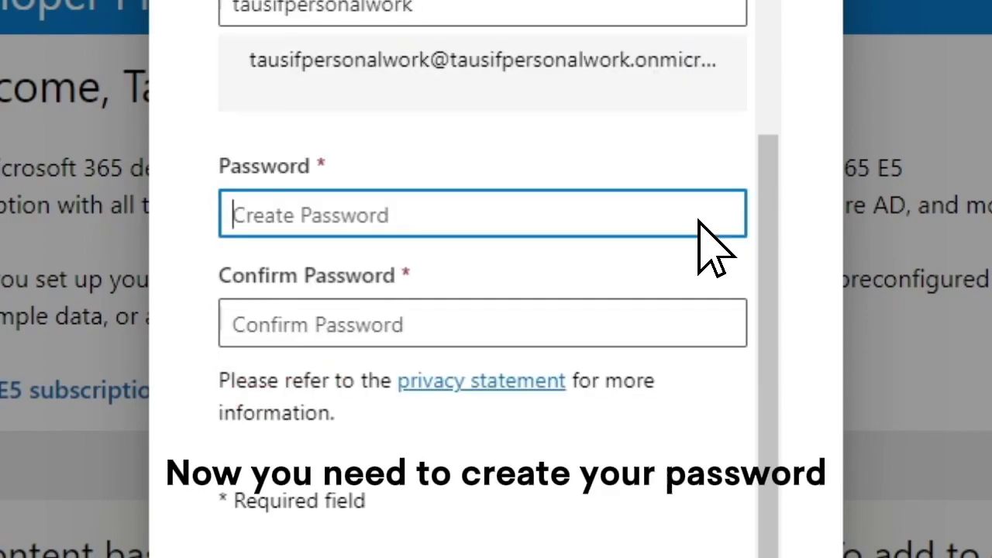
{"action": "key", "text": "ctrl+v"}
{"action": "key", "text": "Tab"}
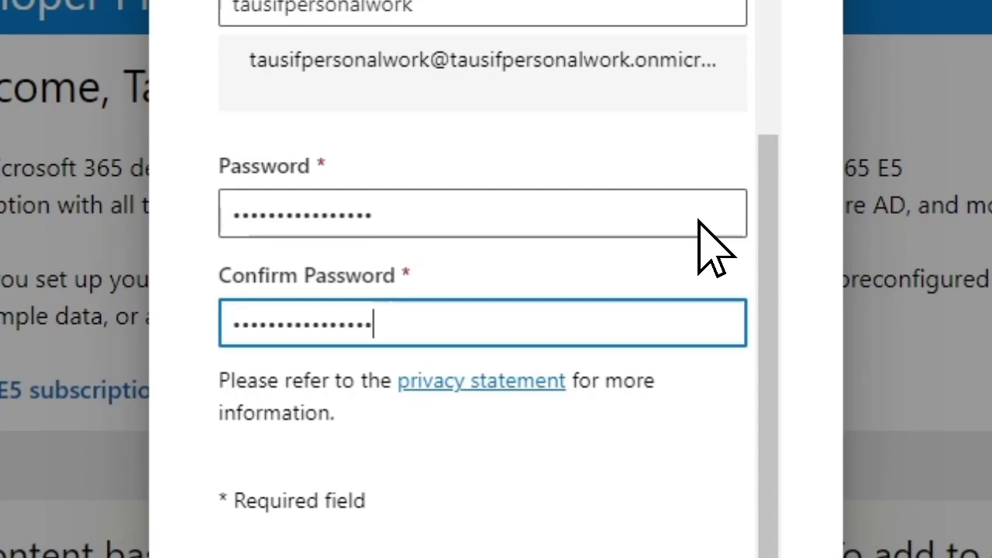
{"action": "left_click", "coordinate": [517, 419]}
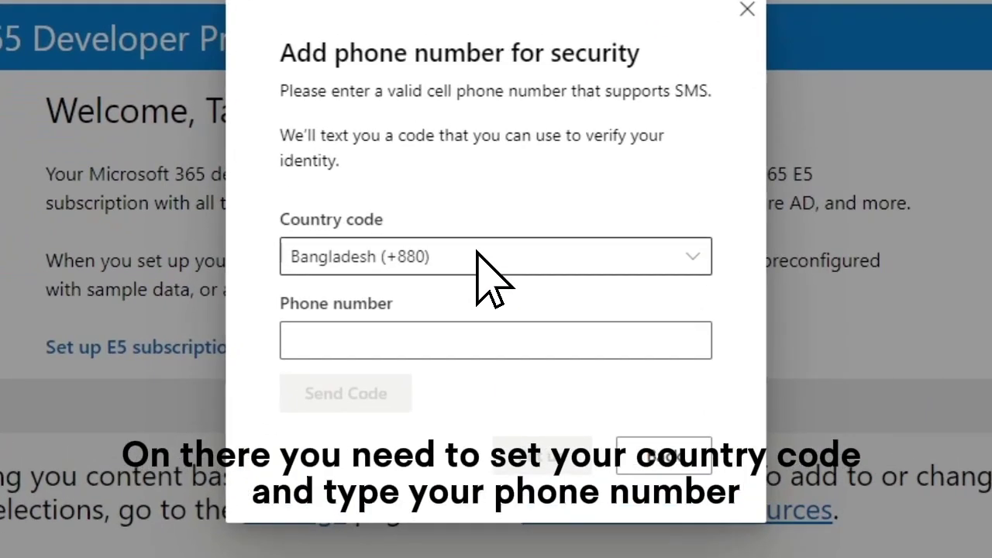
Verify with a +880 phone number, enter the SMS code, and set up the subscription
{"action": "left_click", "coordinate": [483, 291]}
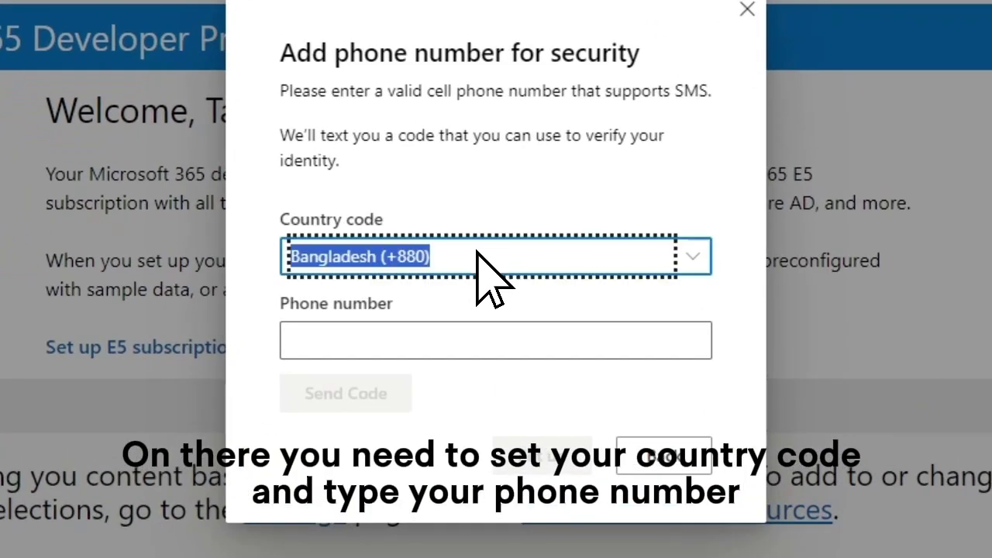
{"action": "key", "text": "Tab"}
{"action": "key", "text": "ctrl+v"}
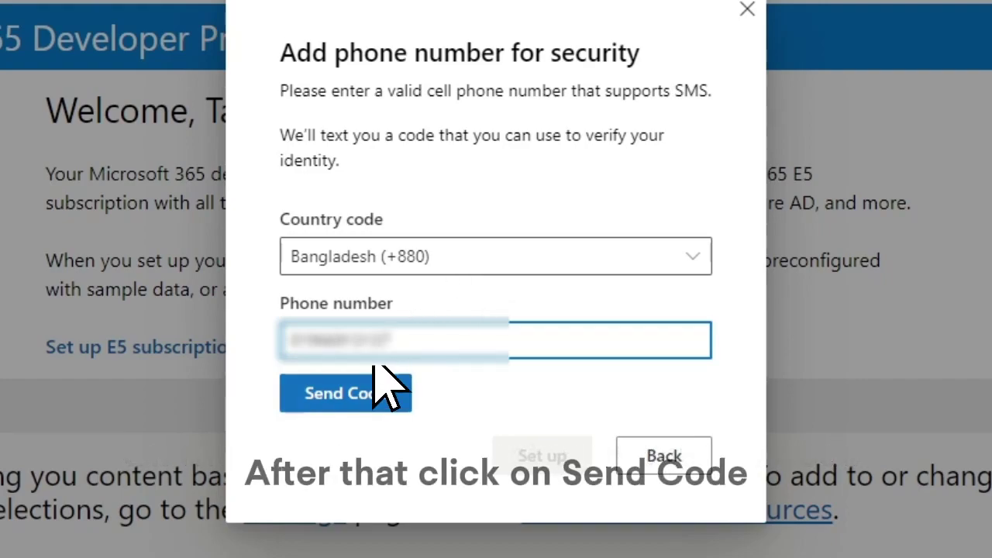
{"action": "left_click", "coordinate": [342, 387]}
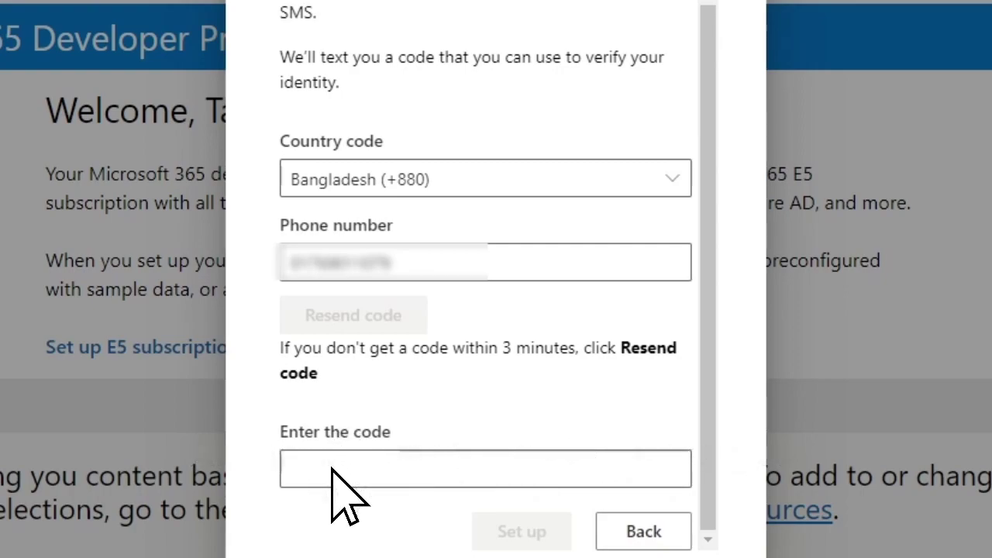
{"action": "left_click", "coordinate": [337, 474]}
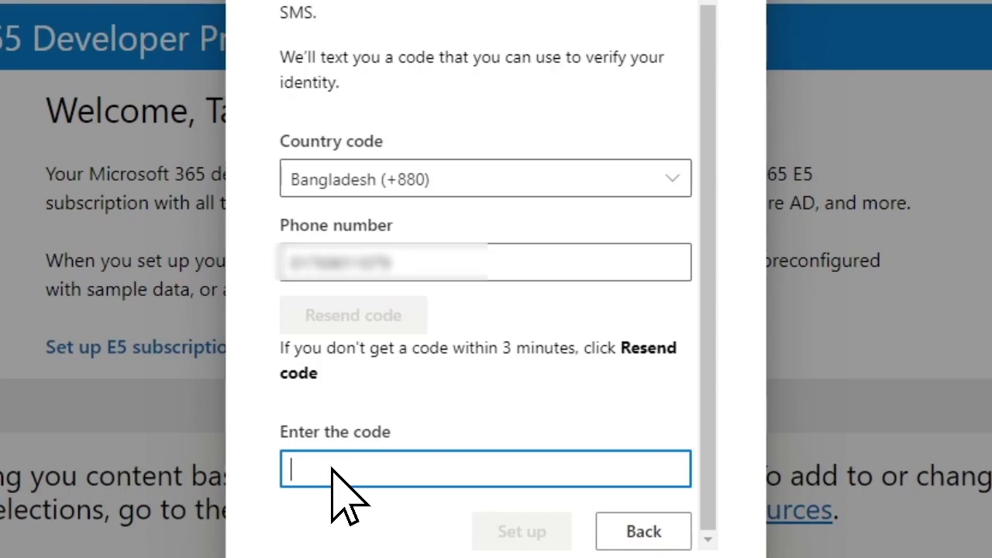
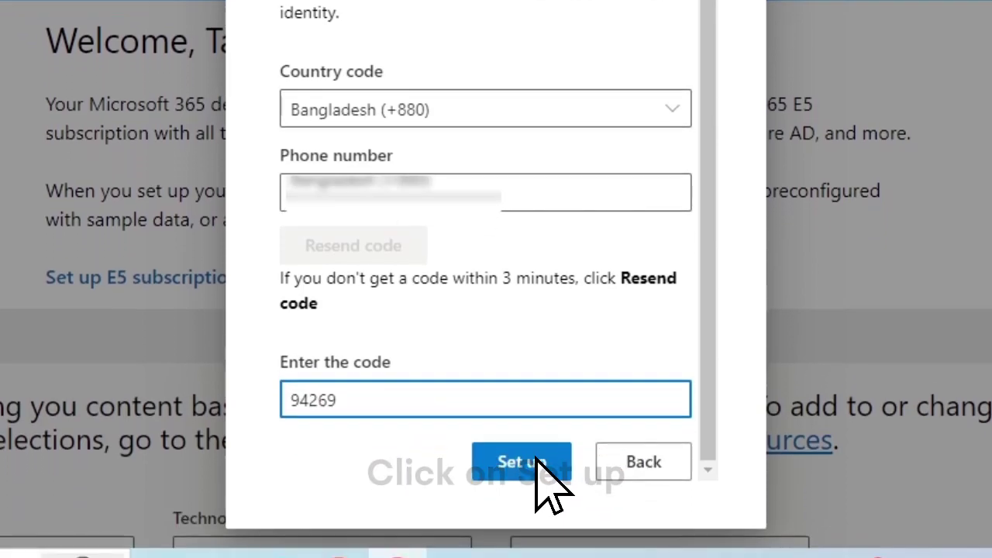
{"action": "left_click", "coordinate": [536, 460]}
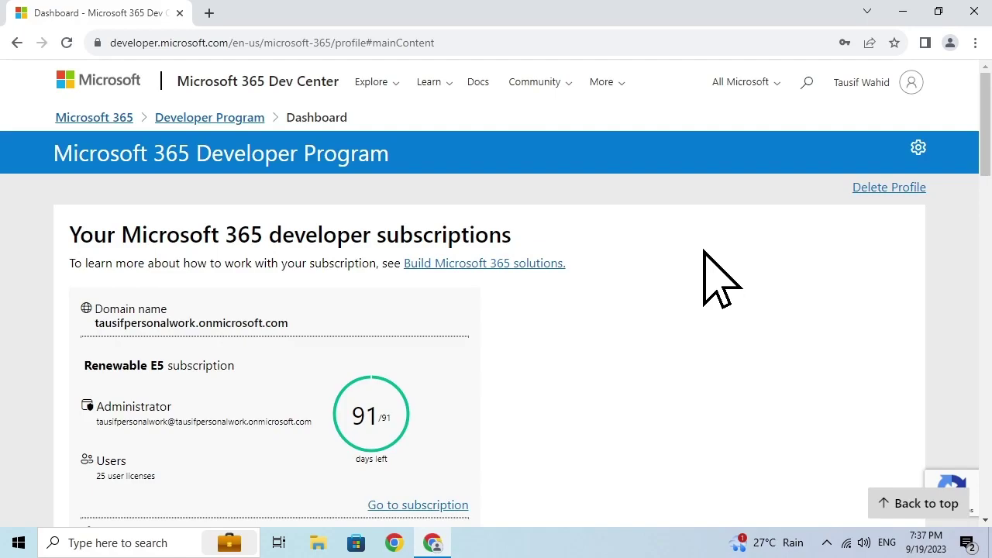
Go to the E5 subscription, sign in with the sandbox password, and stay signed in
{"action": "scroll", "coordinate": [704, 255], "scroll_direction": "down", "scroll_amount": 2}
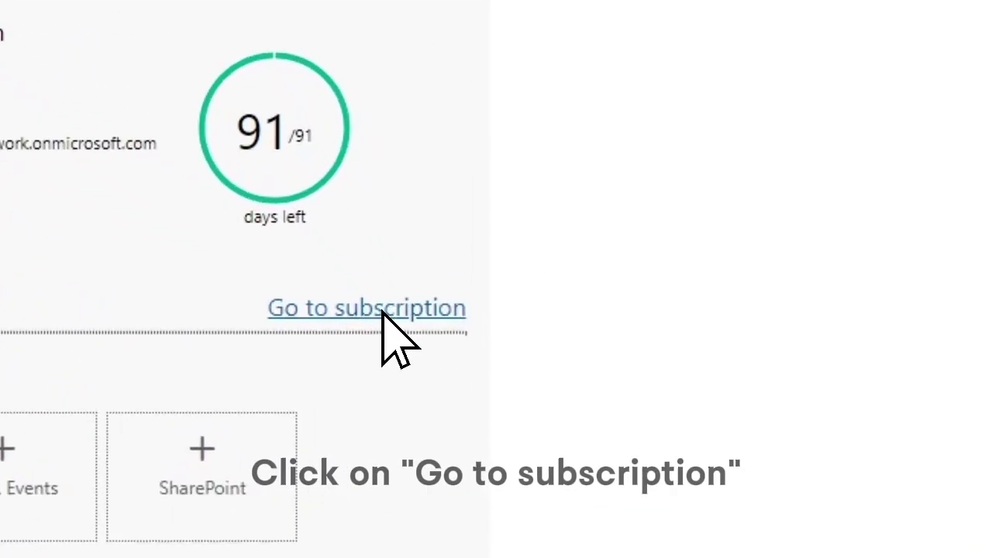
{"action": "left_click", "coordinate": [383, 310]}
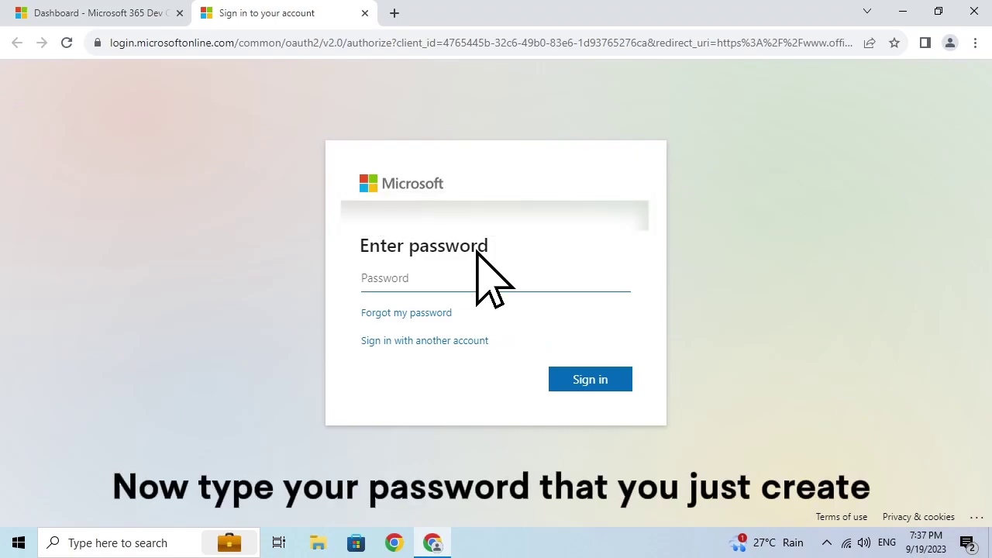
{"action": "key", "text": "ctrl+v"}
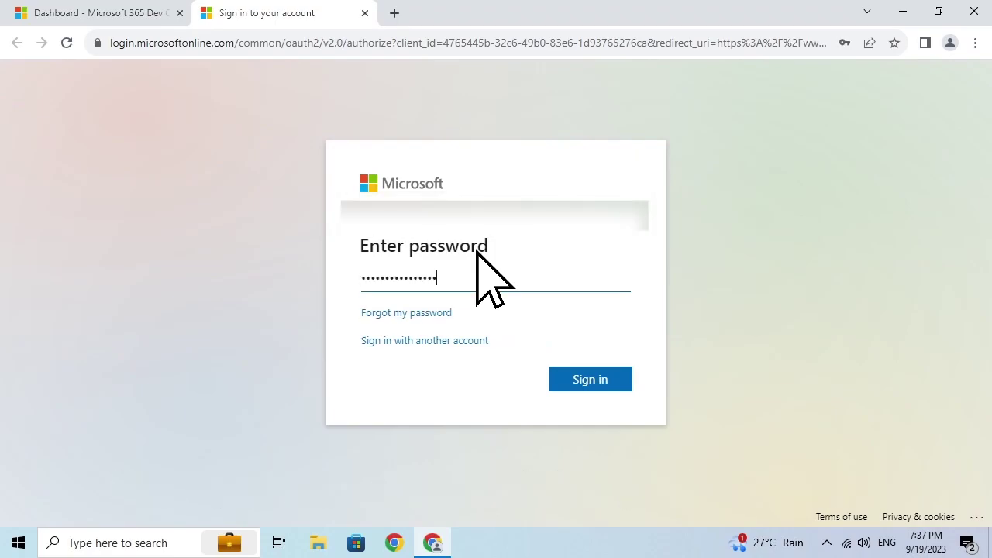
{"action": "left_click", "coordinate": [595, 377]}
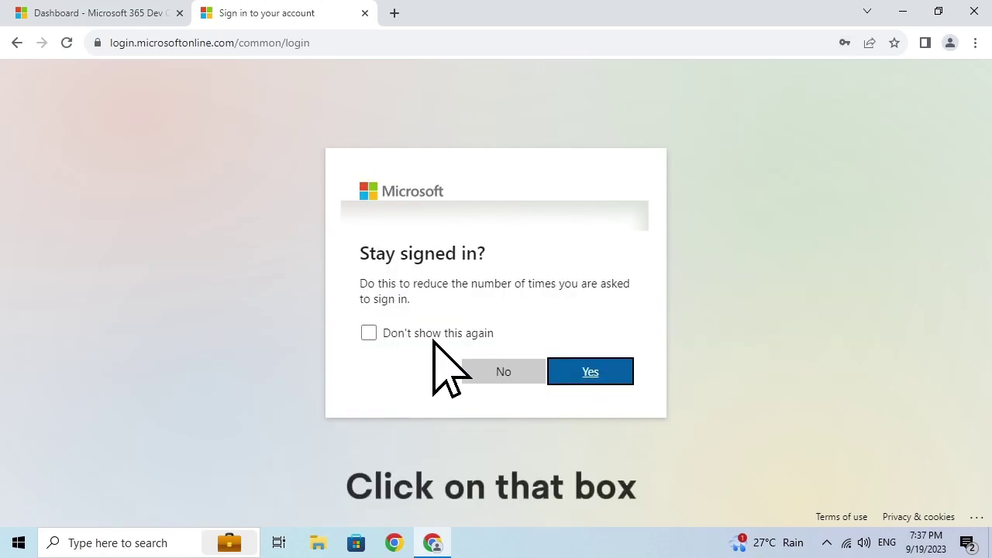
{"action": "left_click", "coordinate": [368, 333]}
{"action": "left_click", "coordinate": [592, 373]}
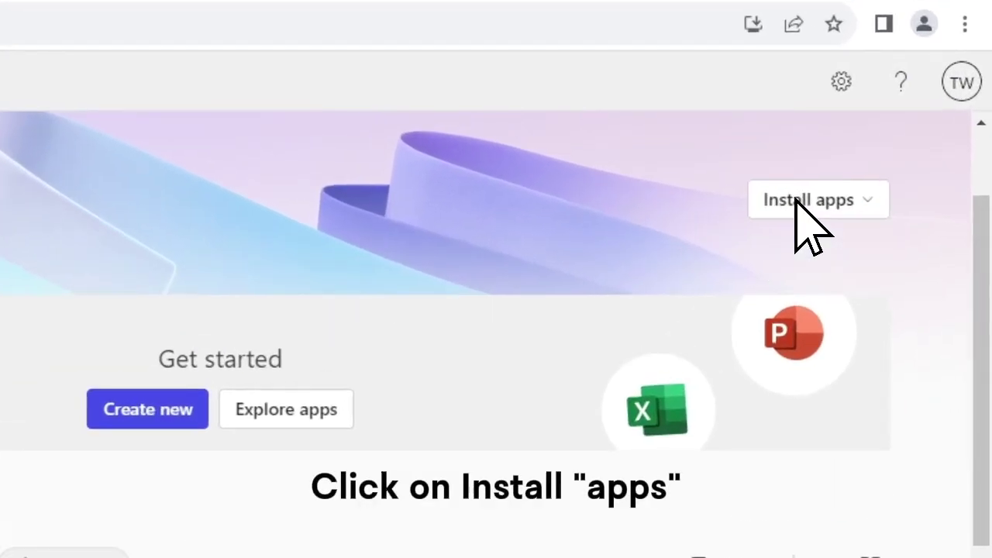
Download the Microsoft 365 apps installer and run OfficeSetup.exe, approving its permission prompt
{"action": "left_click", "coordinate": [796, 198]}
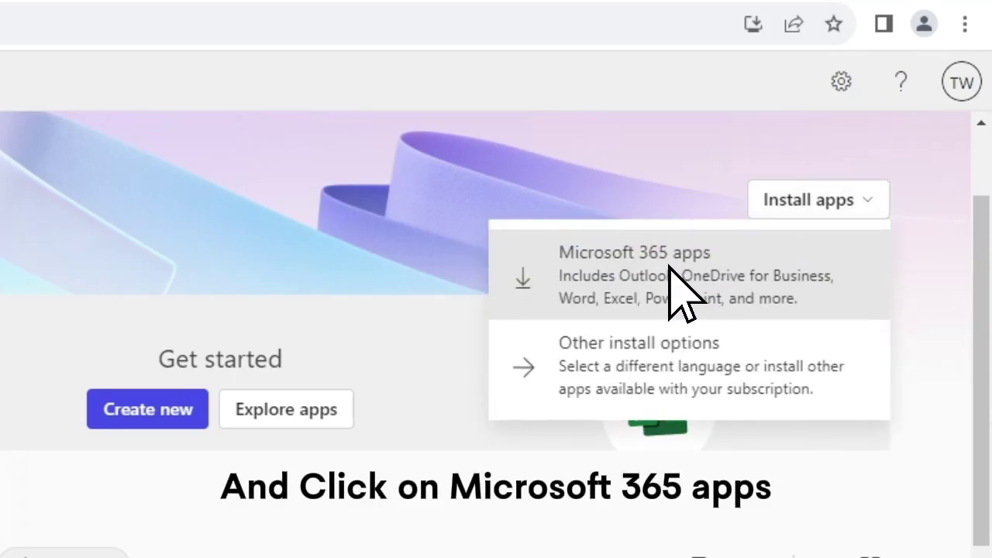
{"action": "left_click", "coordinate": [676, 291]}
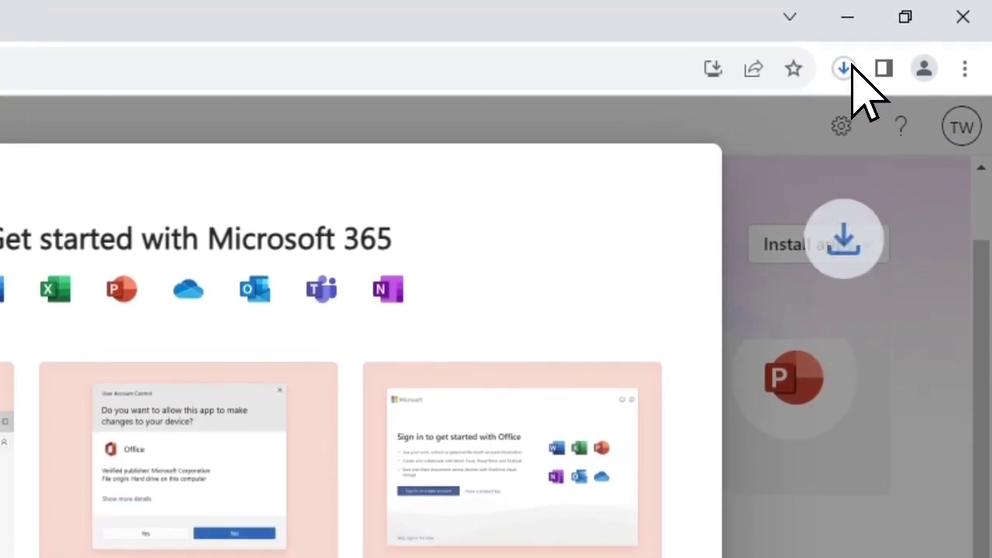
{"action": "left_click", "coordinate": [845, 69]}
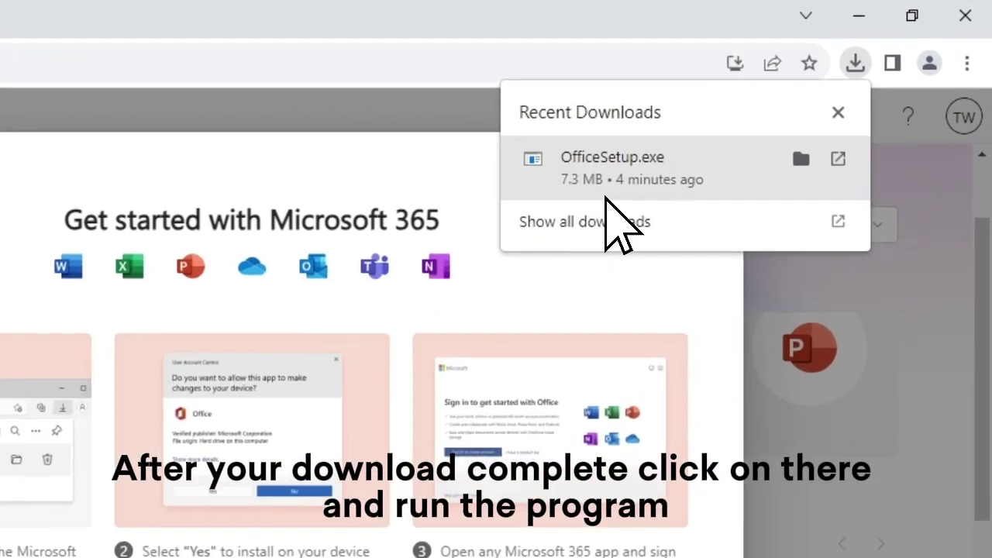
{"action": "left_click", "coordinate": [753, 123]}
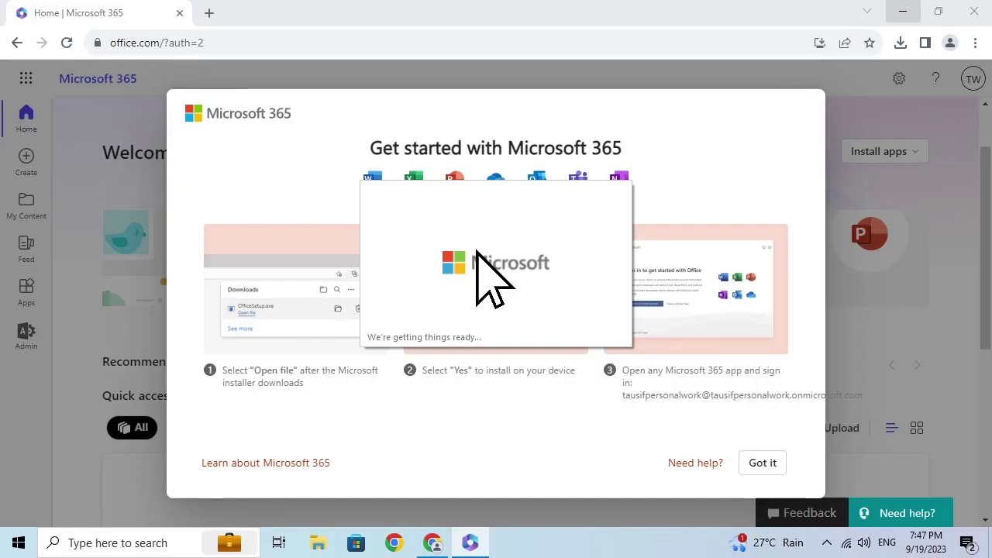
{"action": "key", "text": "super+d"}
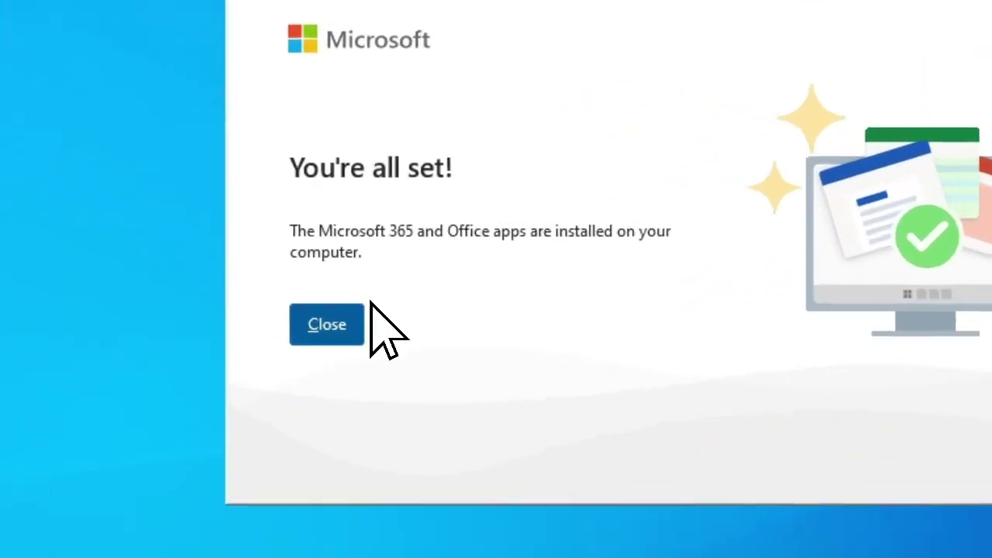
Close the finished Office installer and launch Microsoft Word via a taskbar search
{"action": "left_click", "coordinate": [326, 324]}
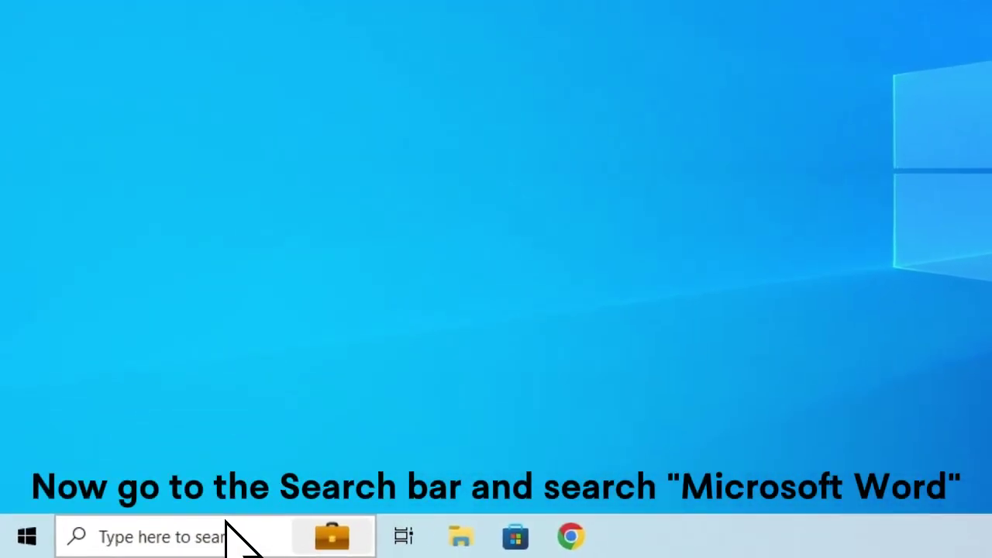
{"action": "left_click", "coordinate": [120, 543]}
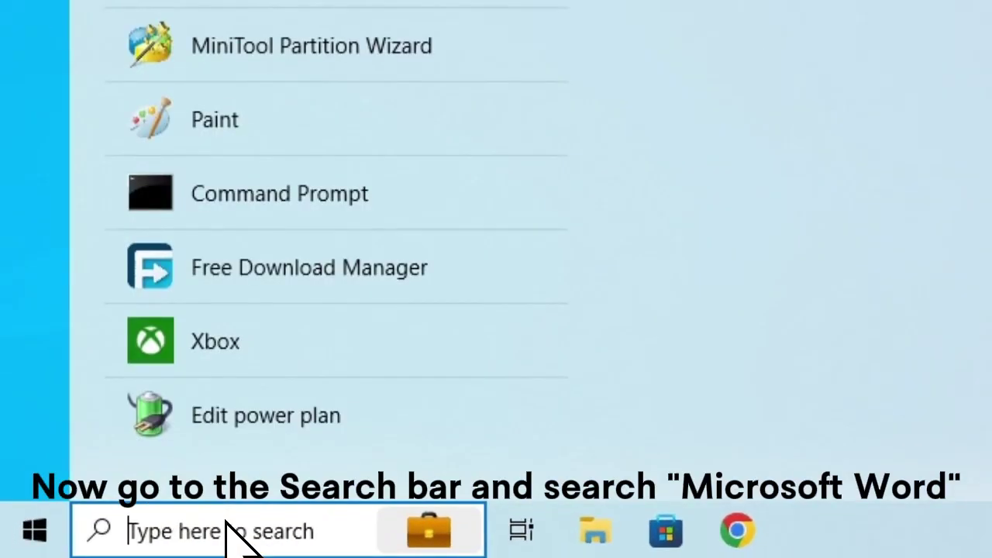
{"action": "type", "text": "Micro"}
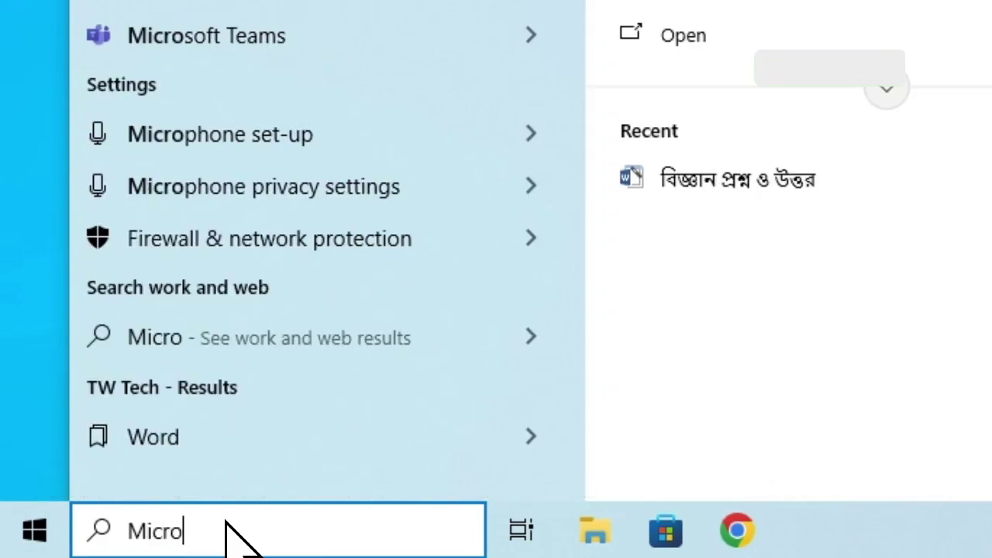
{"action": "type", "text": "soft "}
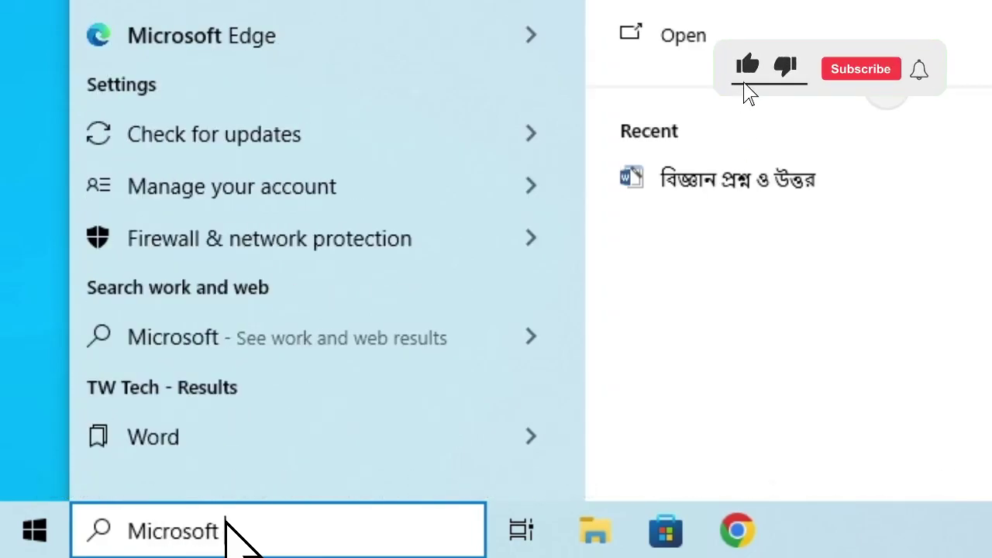
{"action": "type", "text": "Word"}
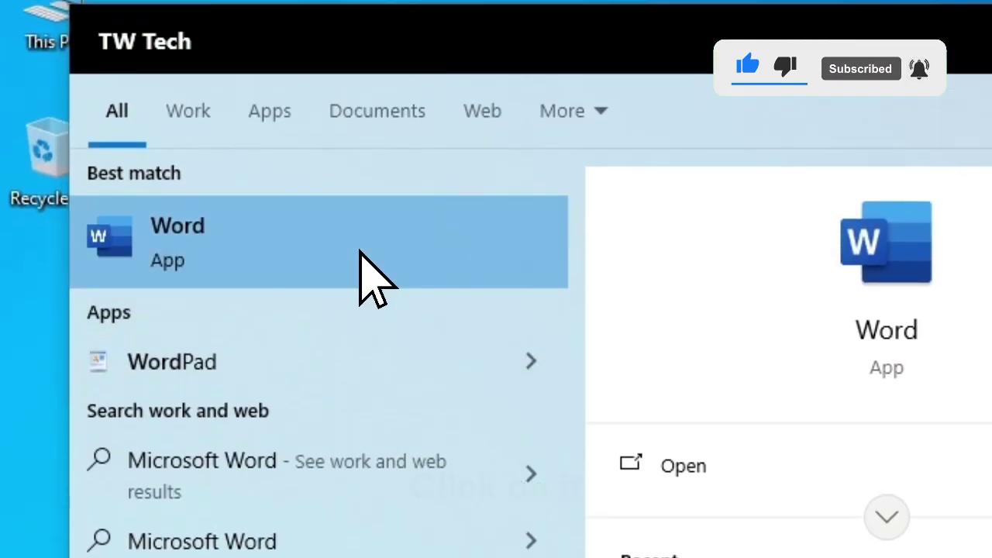
{"action": "left_click", "coordinate": [361, 251]}
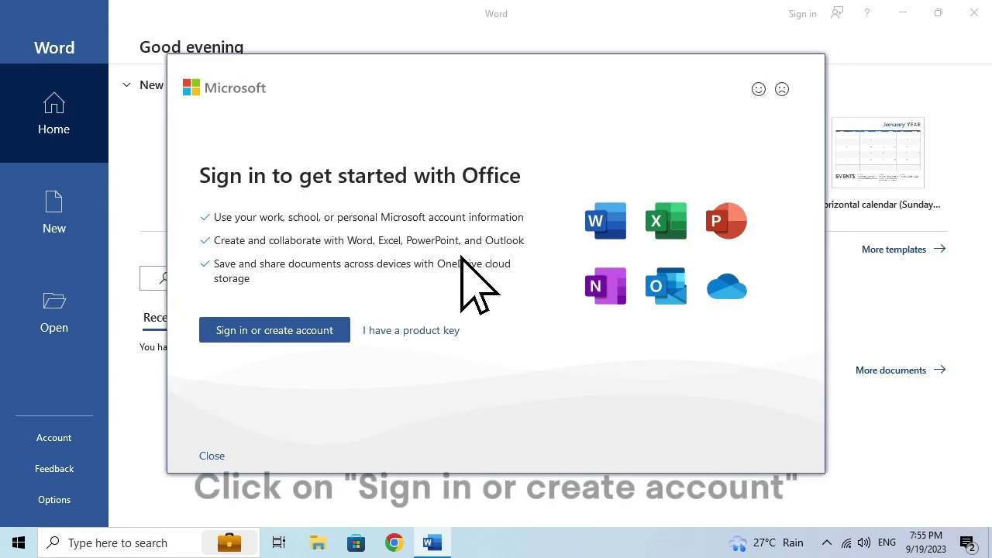
Sign in to Word with the sandbox account's e-mail and password, staying signed in across all apps
{"action": "left_click", "coordinate": [283, 327]}
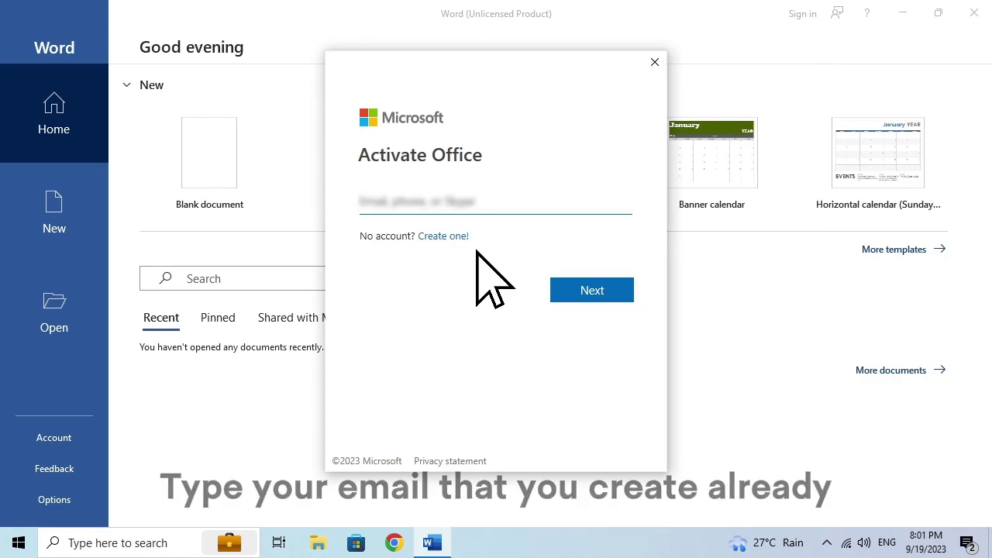
{"action": "key", "text": "ctrl+v"}
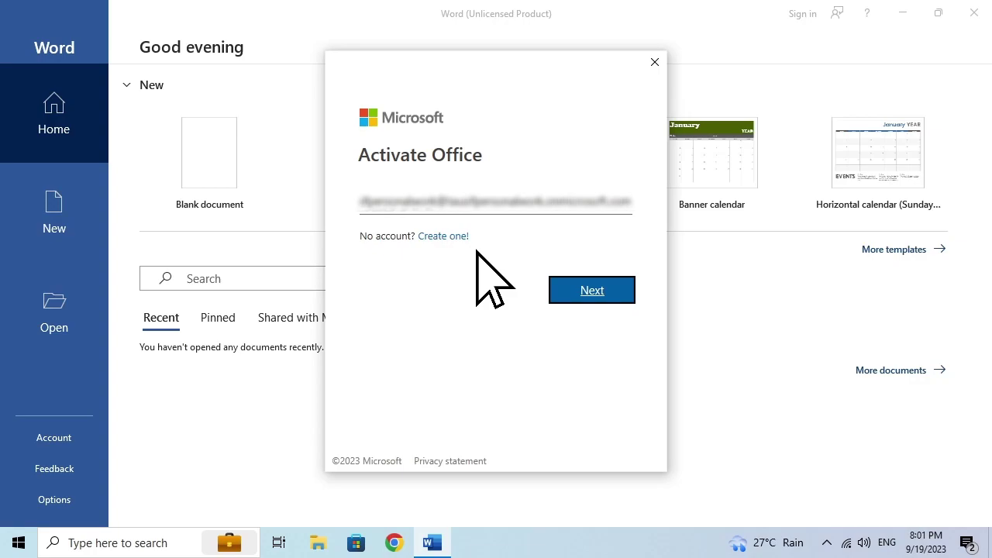
{"action": "key", "text": "Return"}
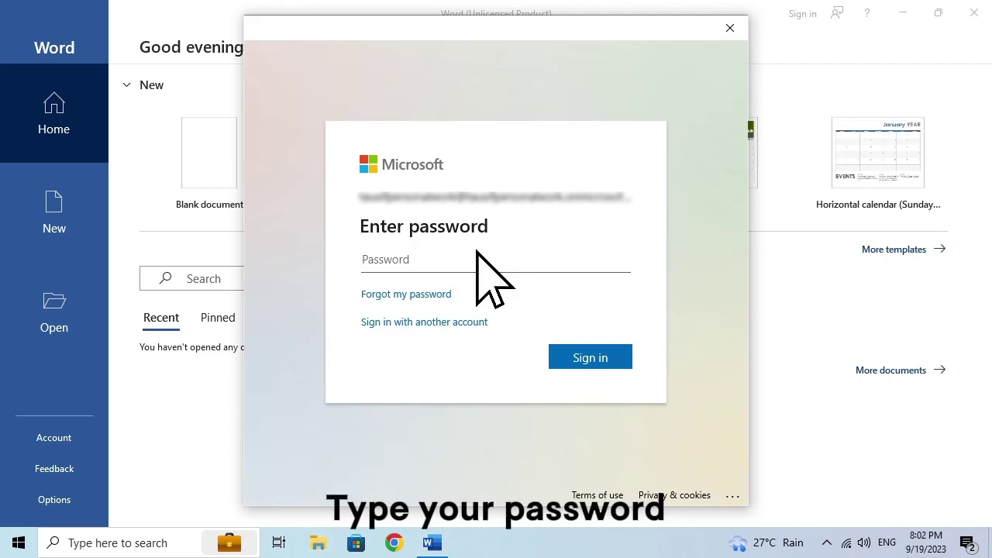
{"action": "key", "text": "ctrl+v"}
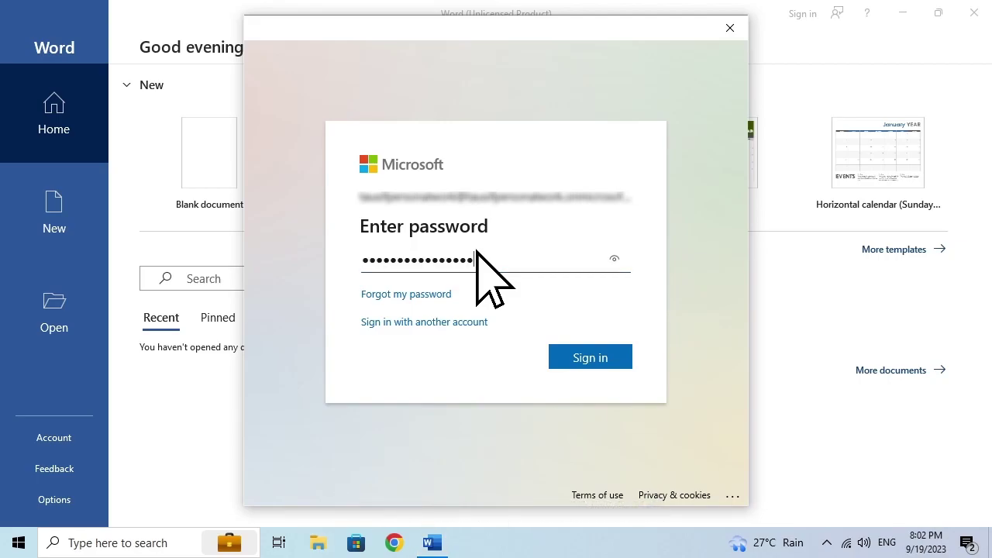
{"action": "left_click", "coordinate": [596, 356]}
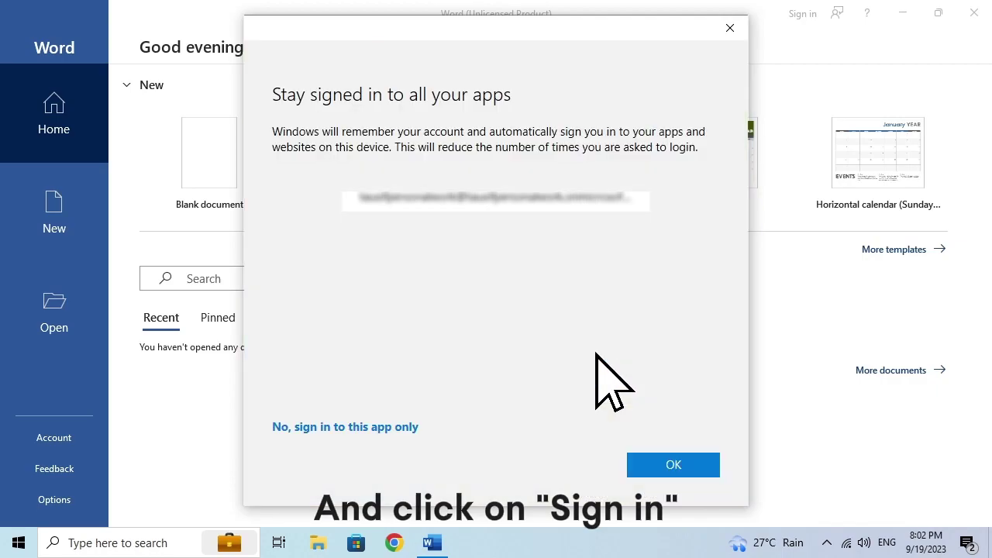
{"action": "left_click", "coordinate": [672, 463]}
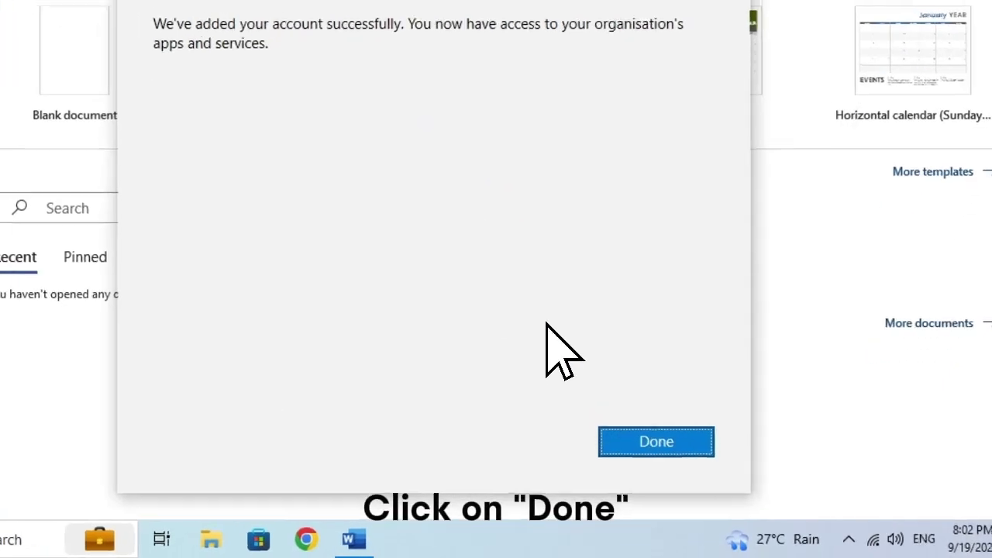
{"action": "left_click", "coordinate": [630, 412]}
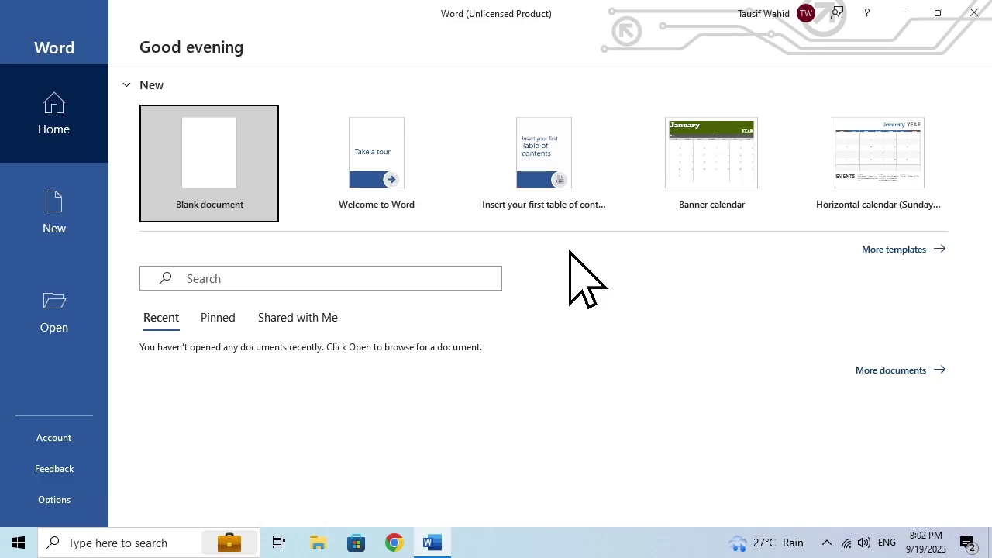
Create a new blank document, dismiss the privacy notice, and delete the stray greeting text
{"action": "key", "text": "Return"}
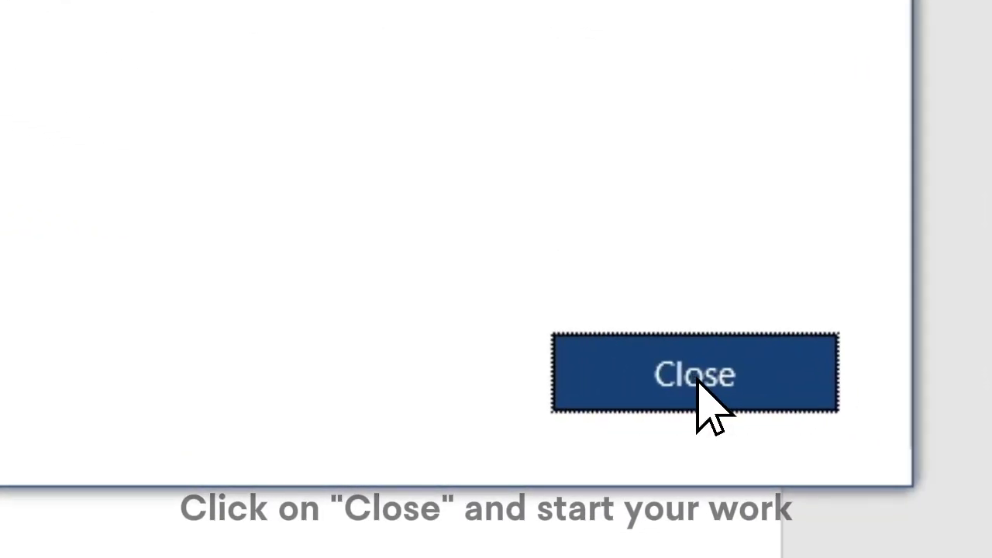
{"action": "left_click", "coordinate": [696, 378]}
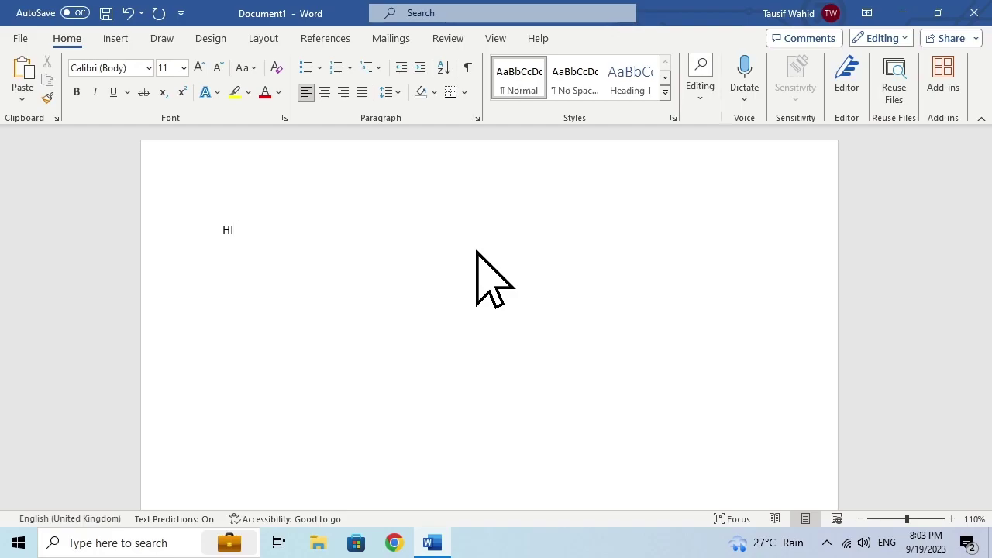
{"action": "key", "text": "BackSpace"}
{"action": "key", "text": "BackSpace"}
{"action": "key", "text": "BackSpace"}
Step through the ribbon tabs from Insert to Help with the keyboard
{"action": "key", "text": "alt+n"}
{"action": "key", "text": "Right"}
{"action": "key", "text": "Right"}
{"action": "key", "text": "Right"}
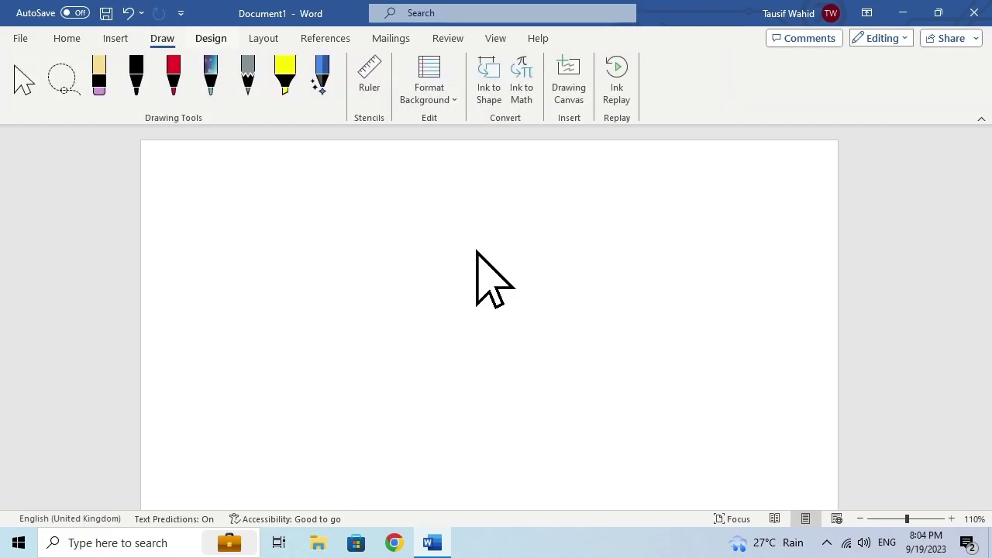
{"action": "key", "text": "Right"}
{"action": "key", "text": "Right"}
{"action": "key", "text": "Right"}
{"action": "key", "text": "Right"}
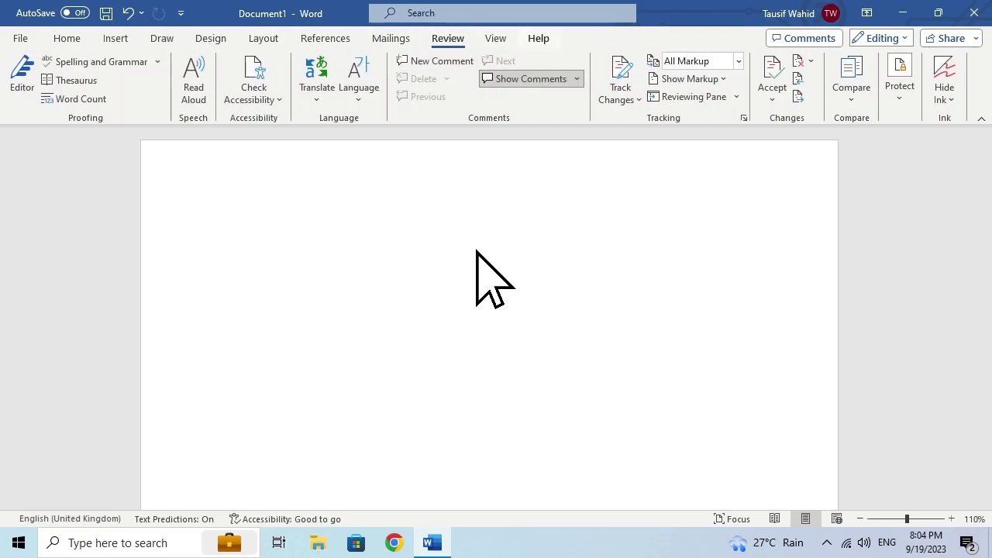
{"action": "key", "text": "Right"}
{"action": "key", "text": "Right"}
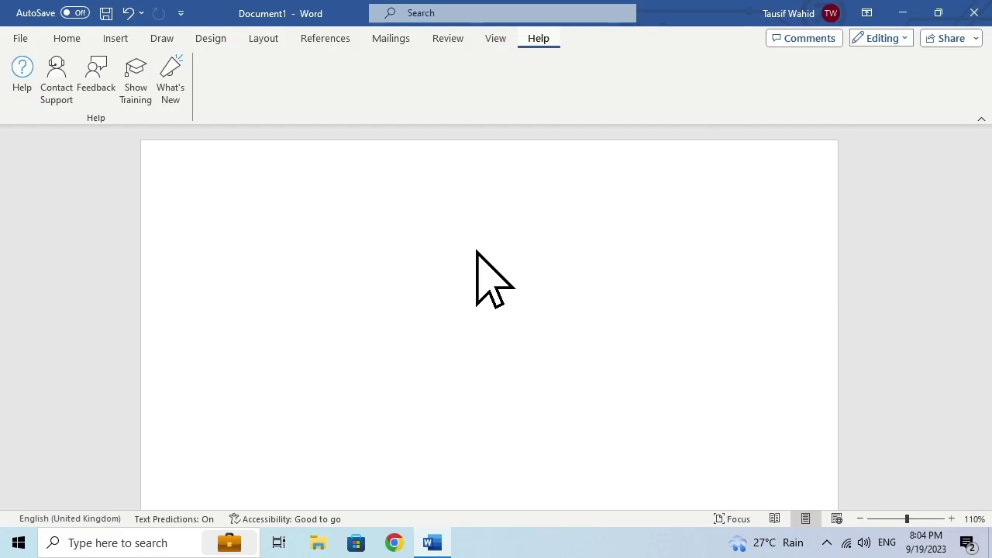